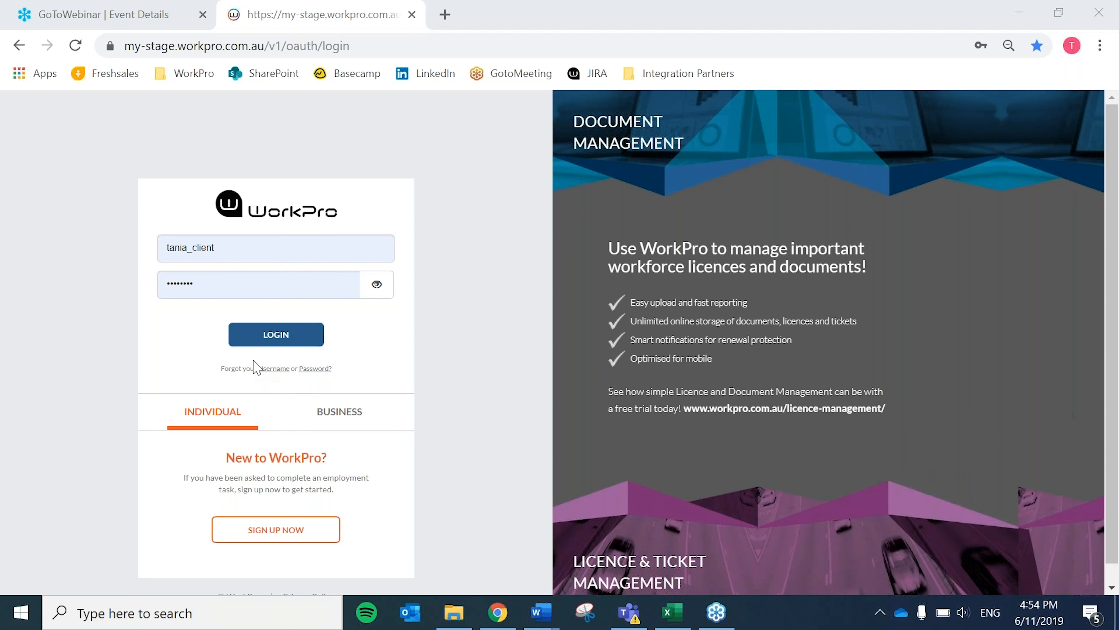
Log in with the client account and start a new request addressed to a new candidate.
click(273, 341)
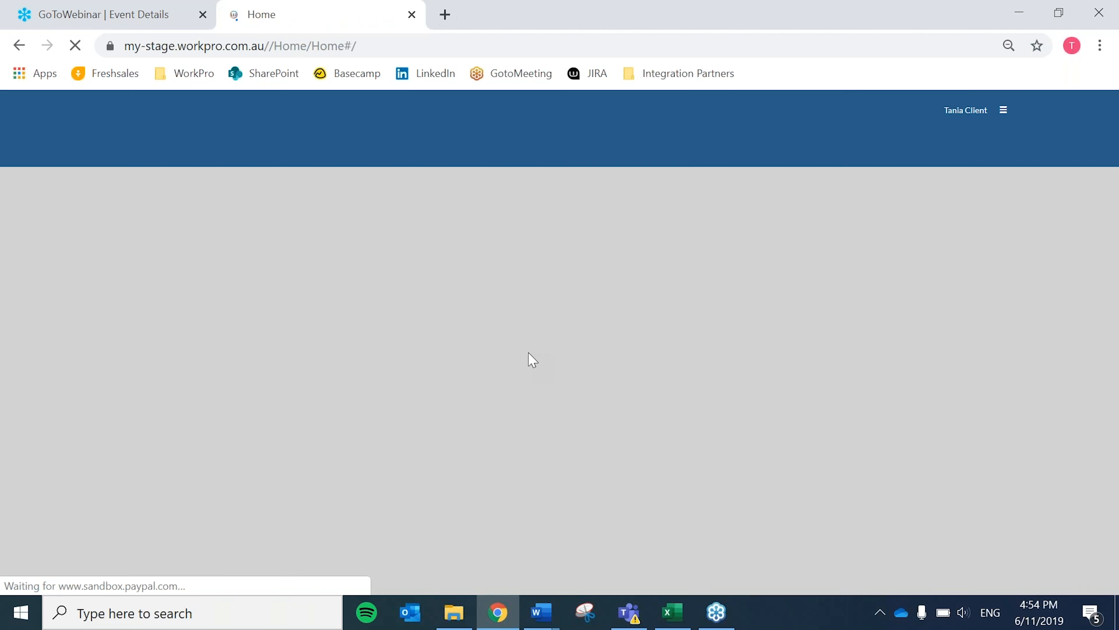
click(932, 266)
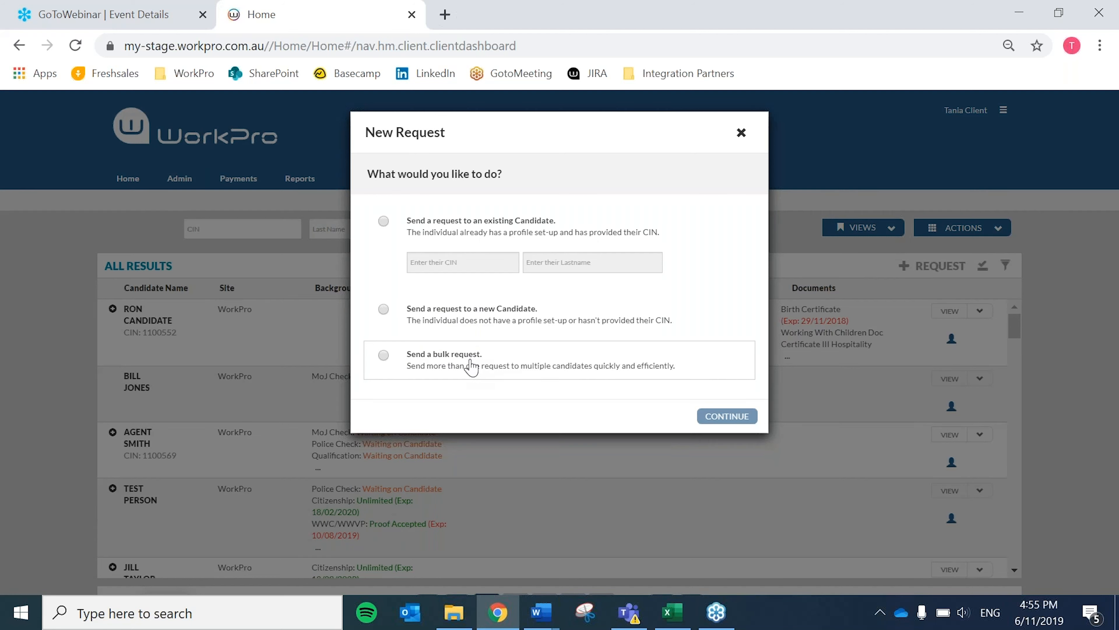
click(468, 316)
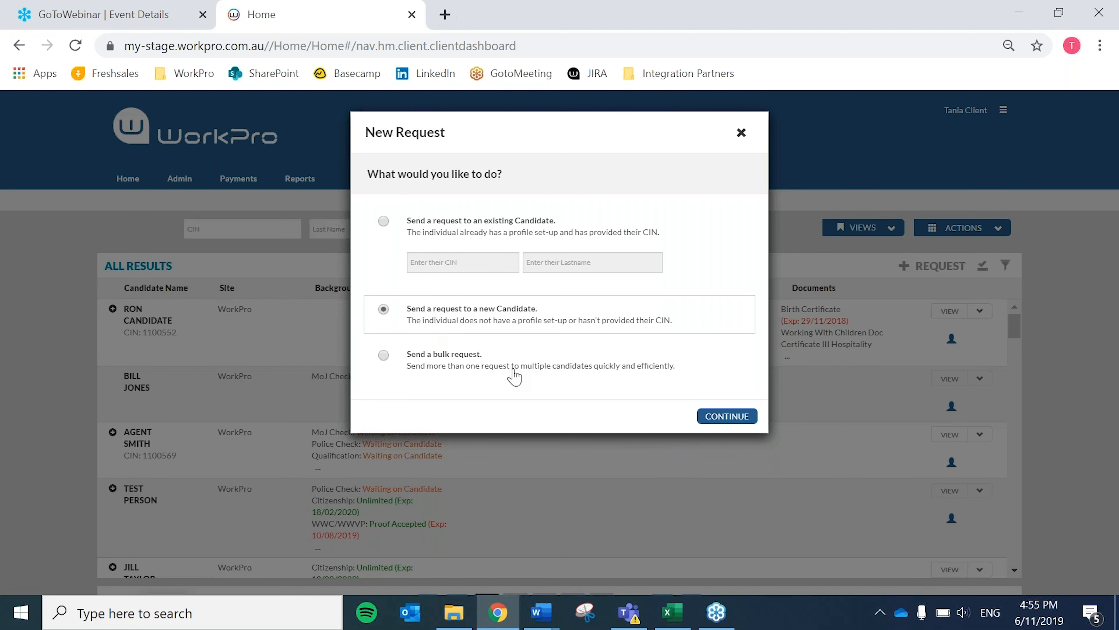
click(732, 417)
Fill in the candidate's full name and e-mail address in the new request's candidate details.
click(527, 298)
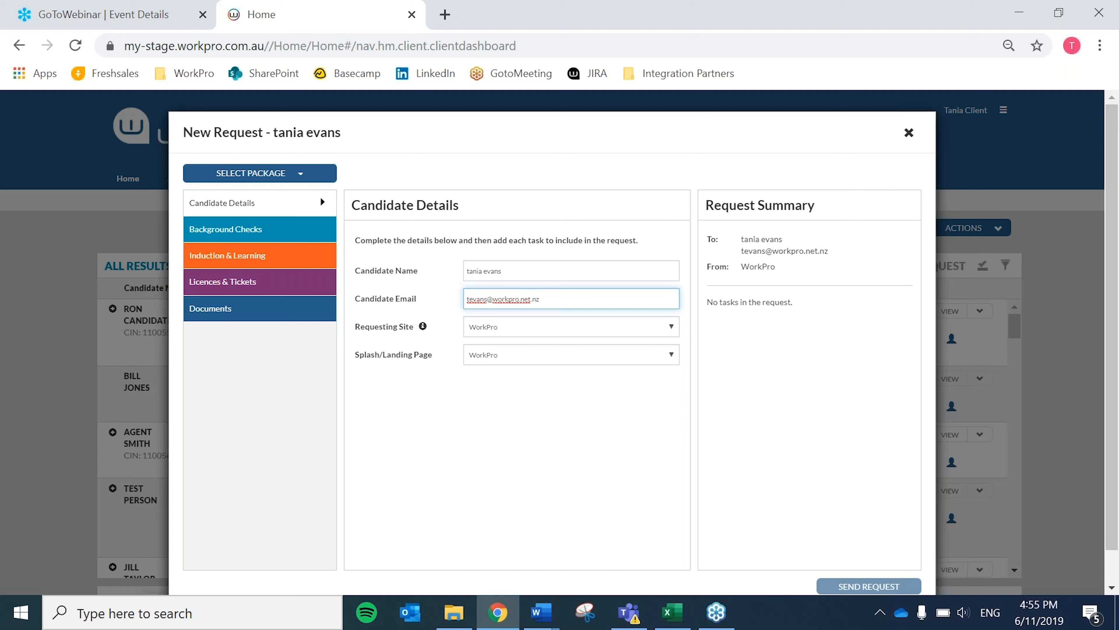
Add the Ministry of Justice Check from the background checks, send the request and dismiss the confirmation.
click(217, 230)
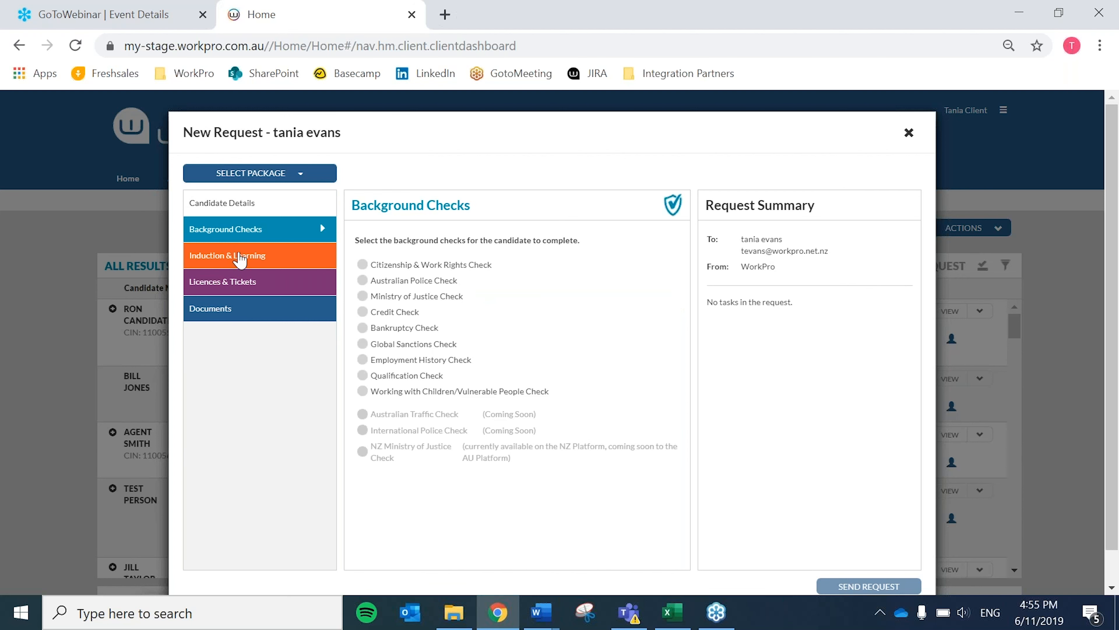
click(417, 303)
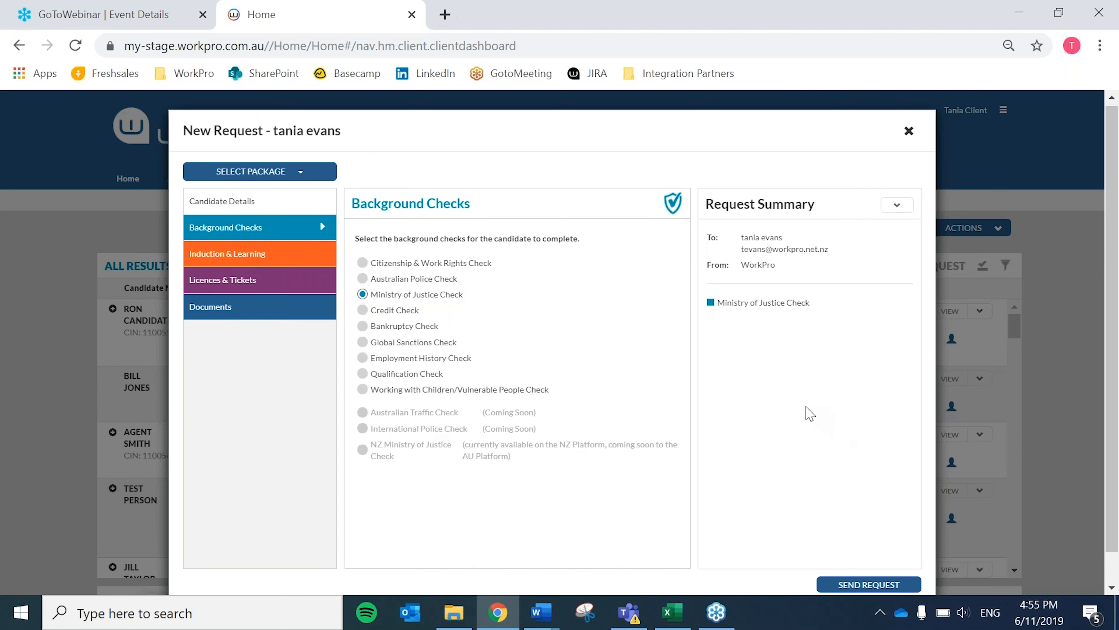
scroll(807, 412, down, 1)
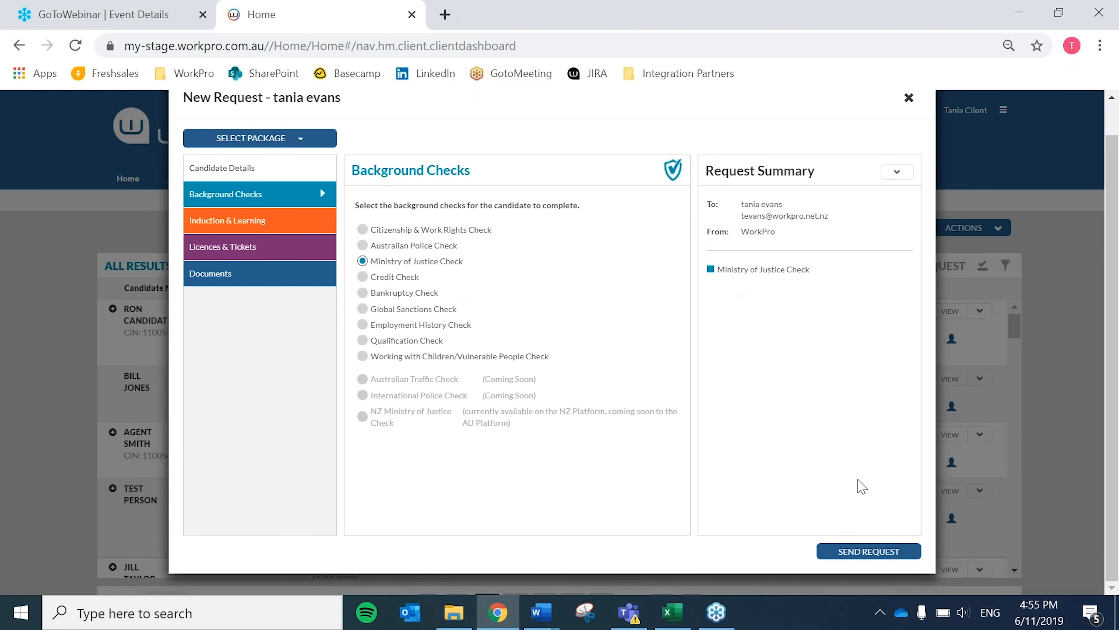
click(862, 552)
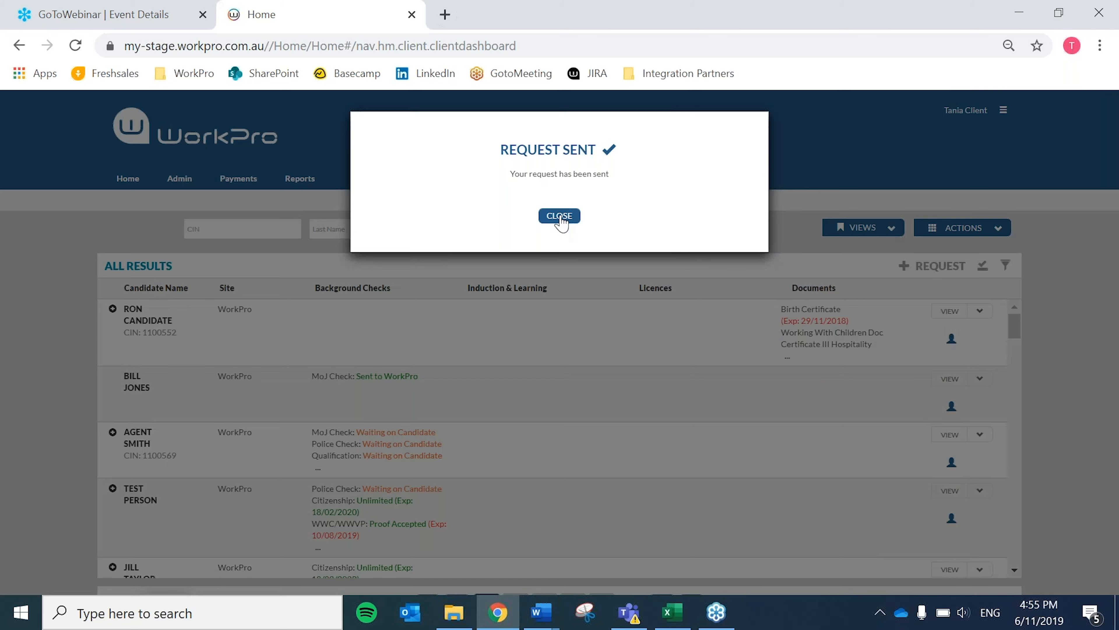
click(569, 216)
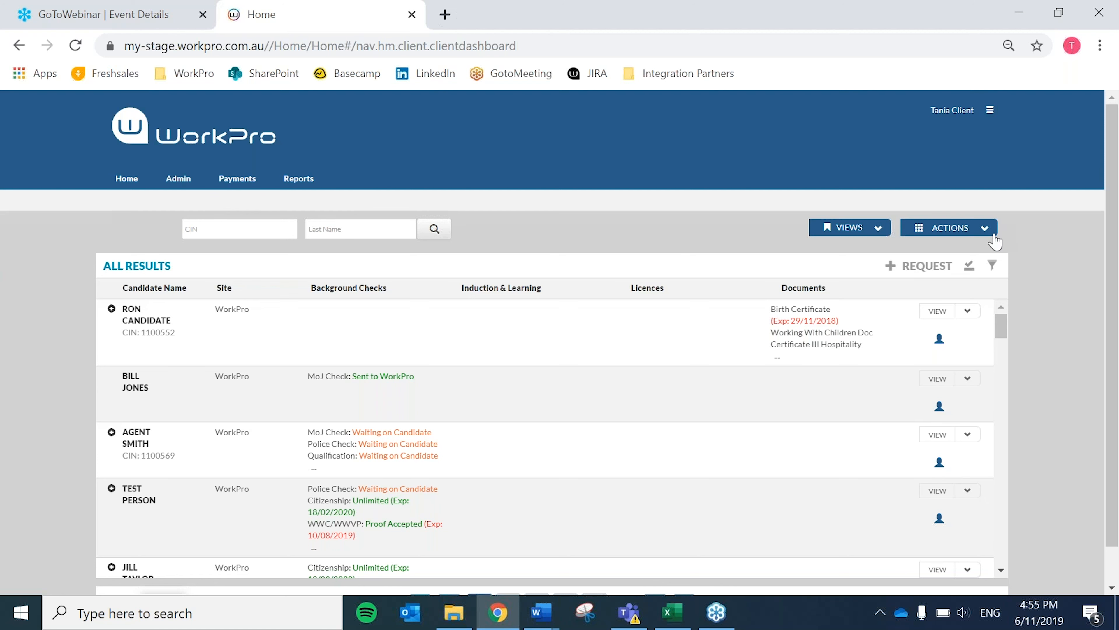
Open the request tracking list and copy the token of the newest candidate request.
click(984, 228)
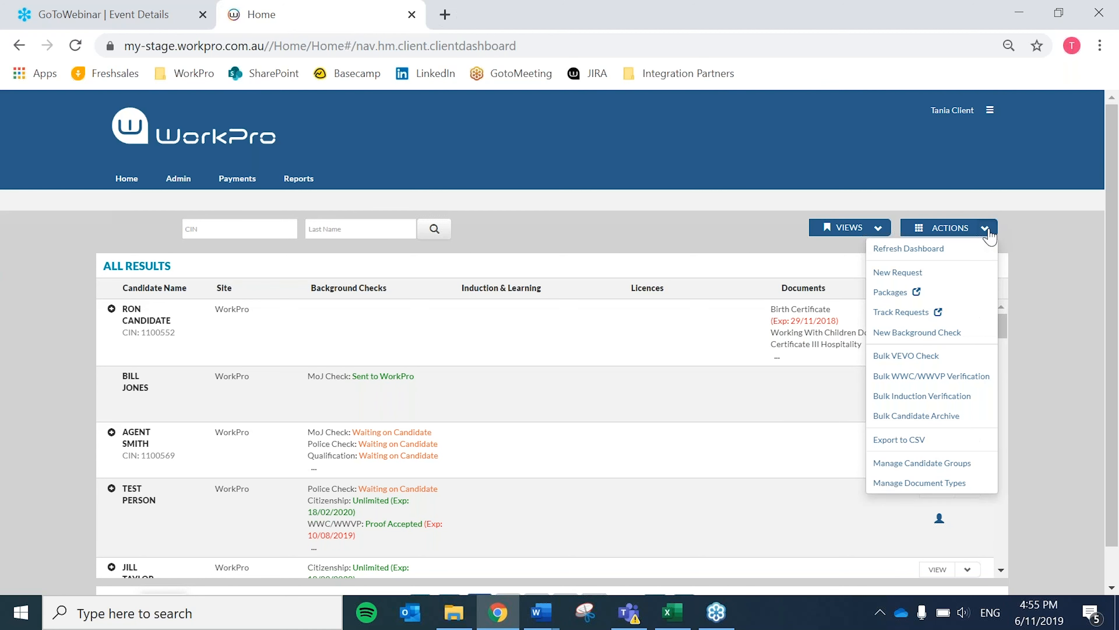
click(912, 311)
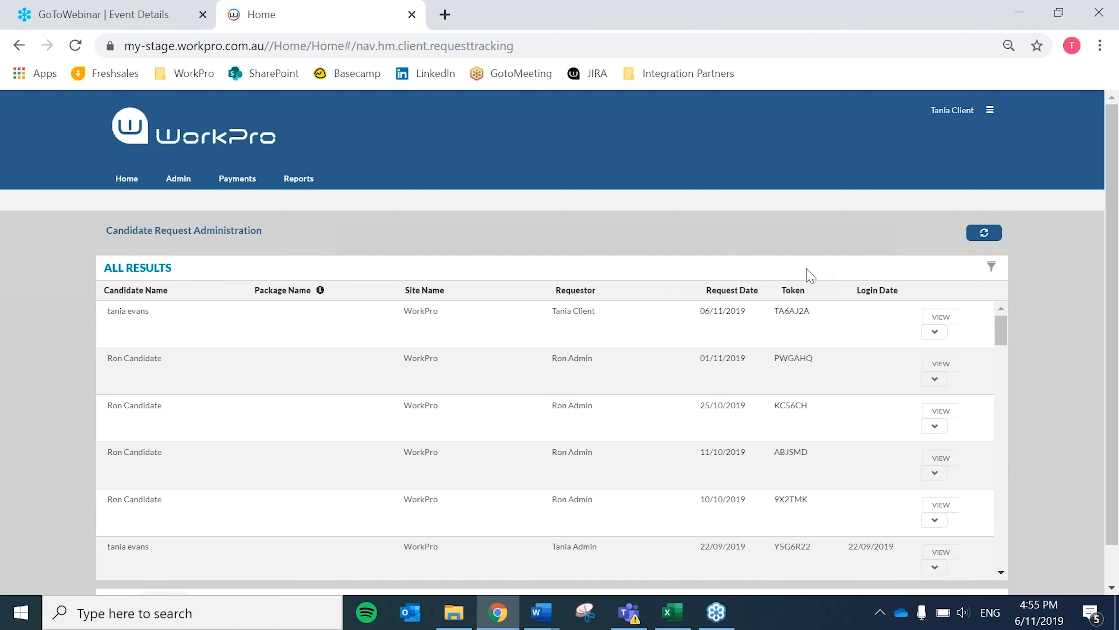
drag(774, 310, 810, 313)
key(ctrl+c)
right_click(809, 312)
click(822, 321)
View the newest request's details, close them and log out of the client account.
click(941, 318)
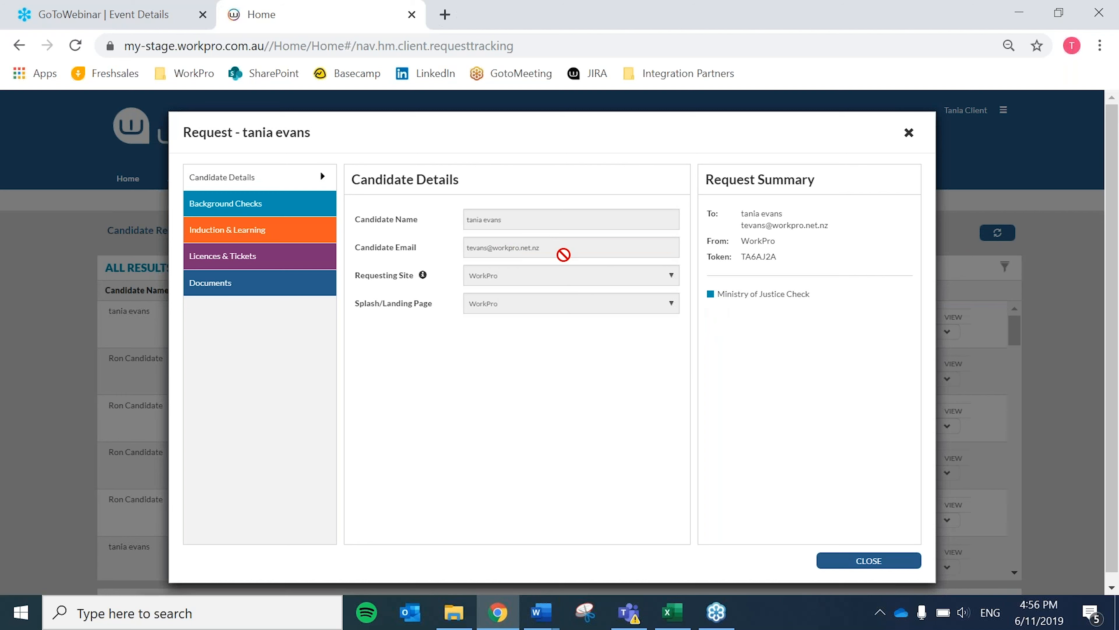
click(854, 562)
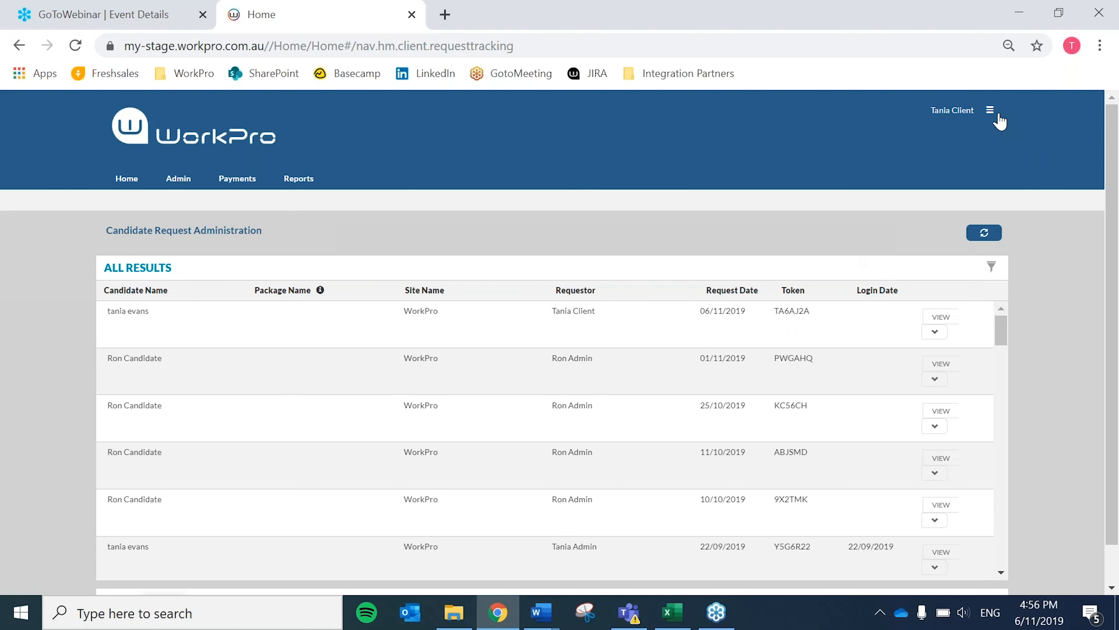
click(990, 111)
click(941, 240)
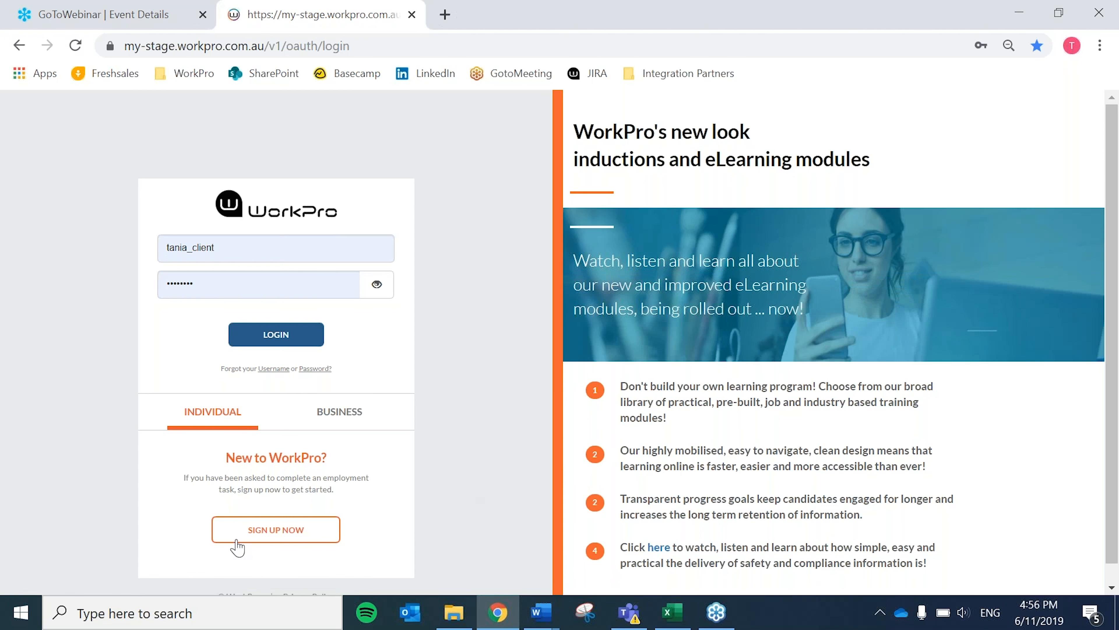
Log in with the candidate account and refuse to have its password saved in the browser.
click(283, 535)
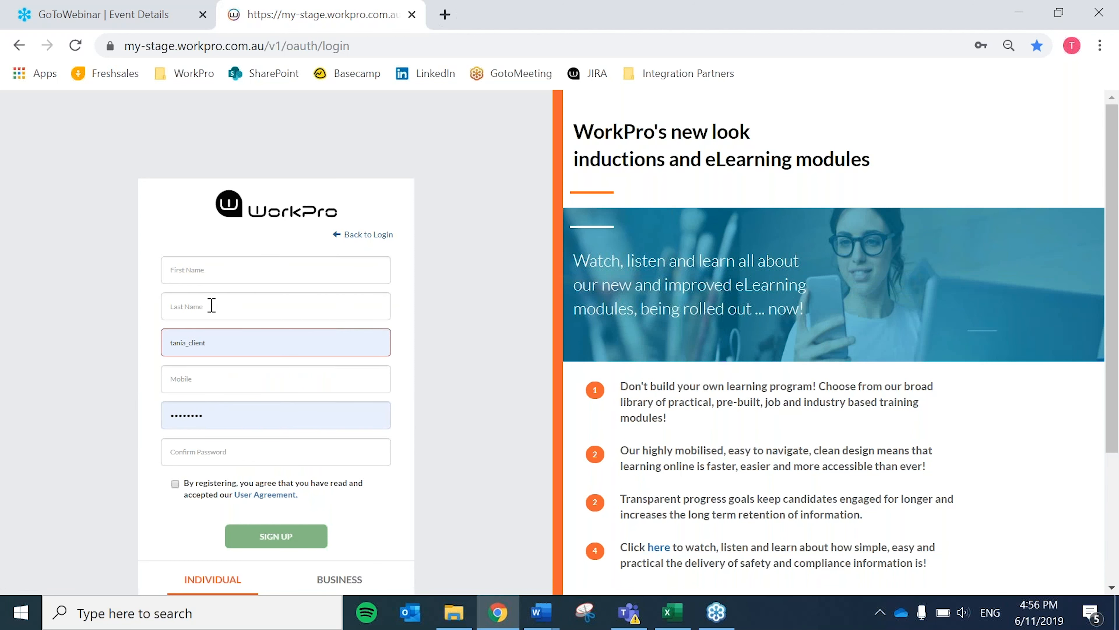
click(368, 234)
drag(186, 249, 225, 249)
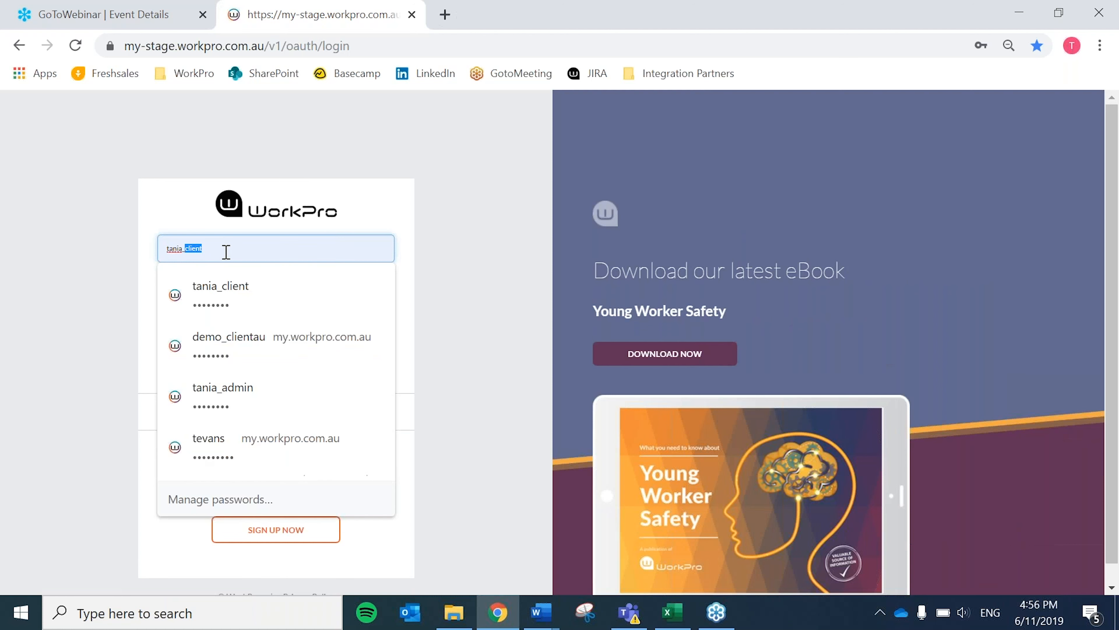
text(cand)
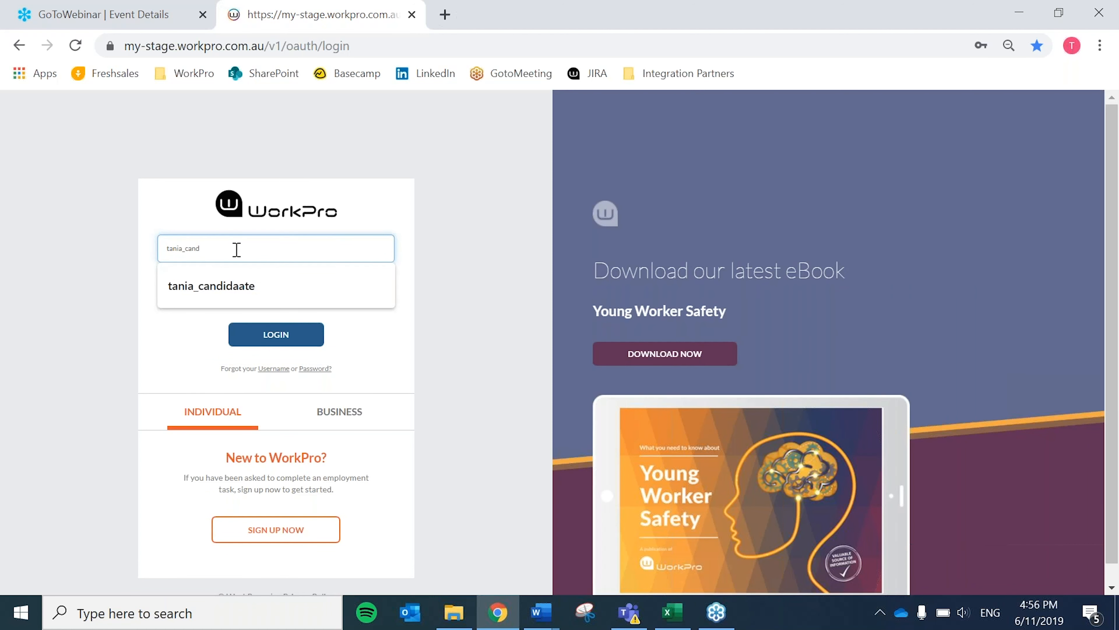
click(235, 291)
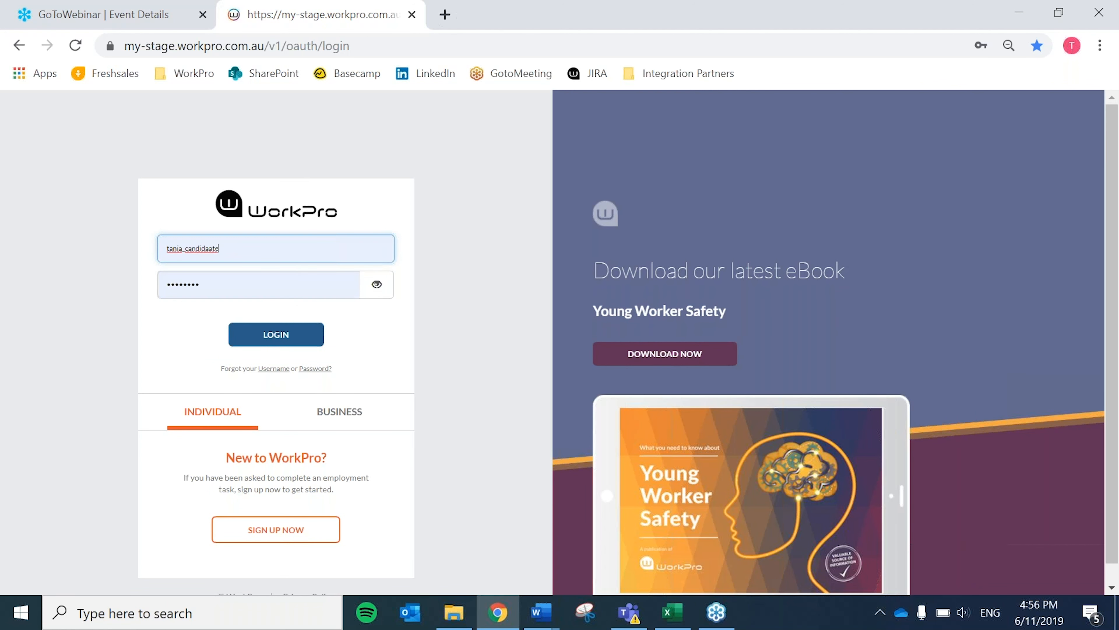
click(212, 258)
key(BackSpace)
click(286, 340)
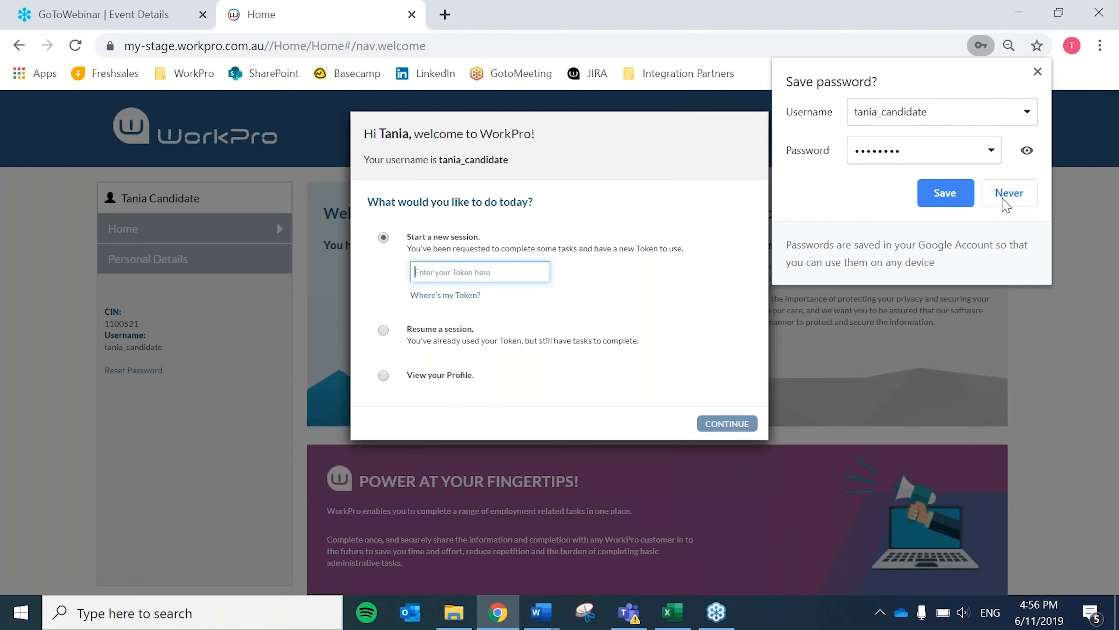
click(1006, 192)
Start a new candidate session by pasting the copied request token.
right_click(428, 271)
click(445, 410)
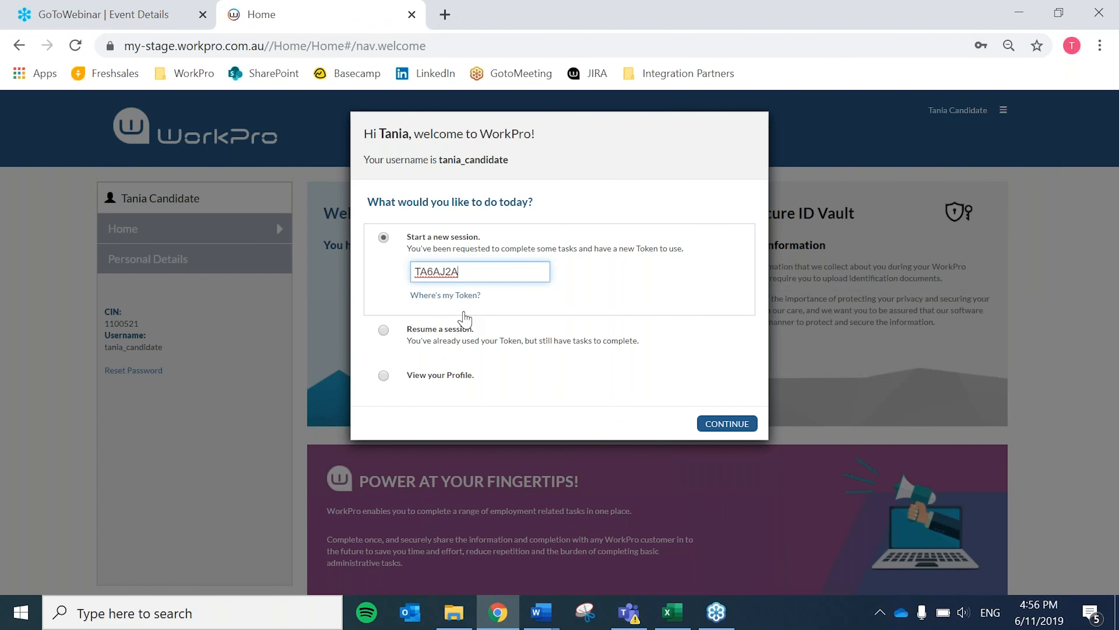
click(726, 423)
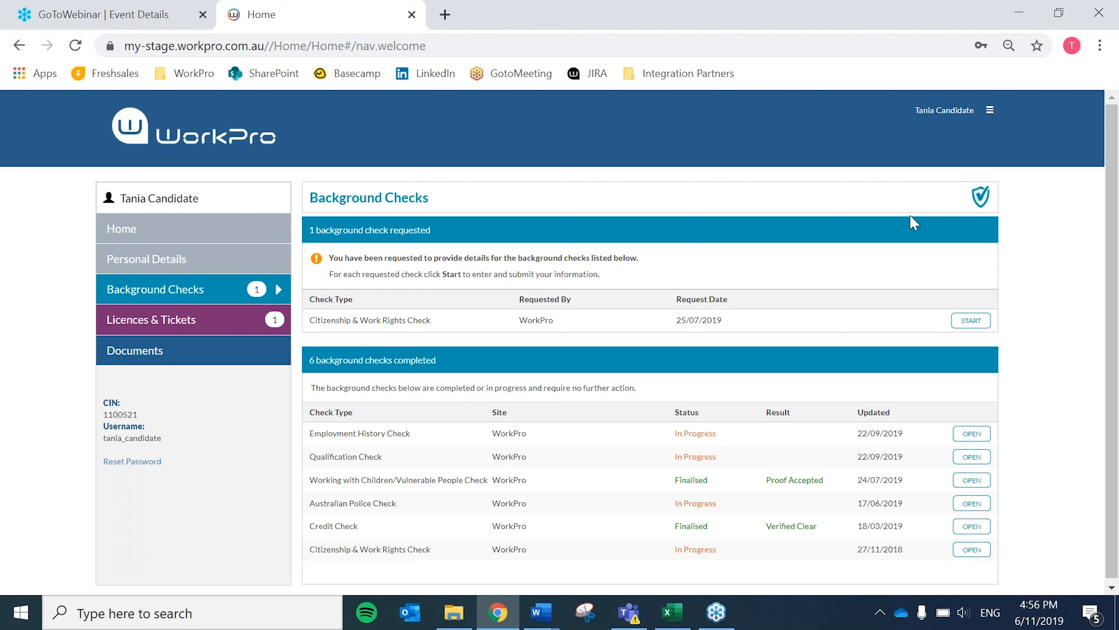
Log out of the candidate account and log back in with the same candidate username.
click(989, 111)
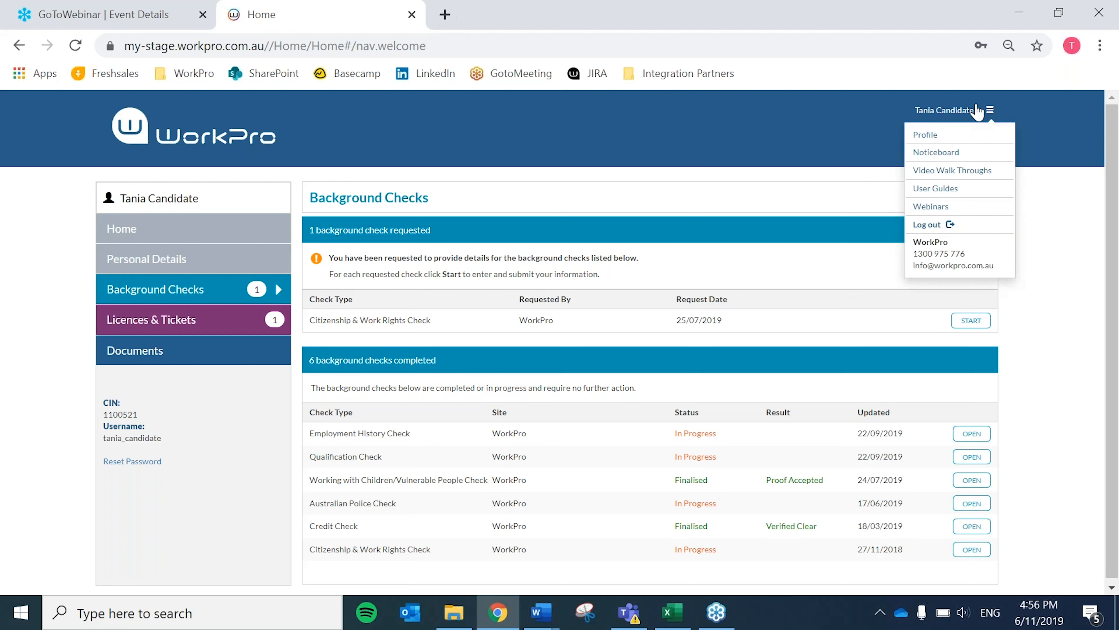
click(923, 226)
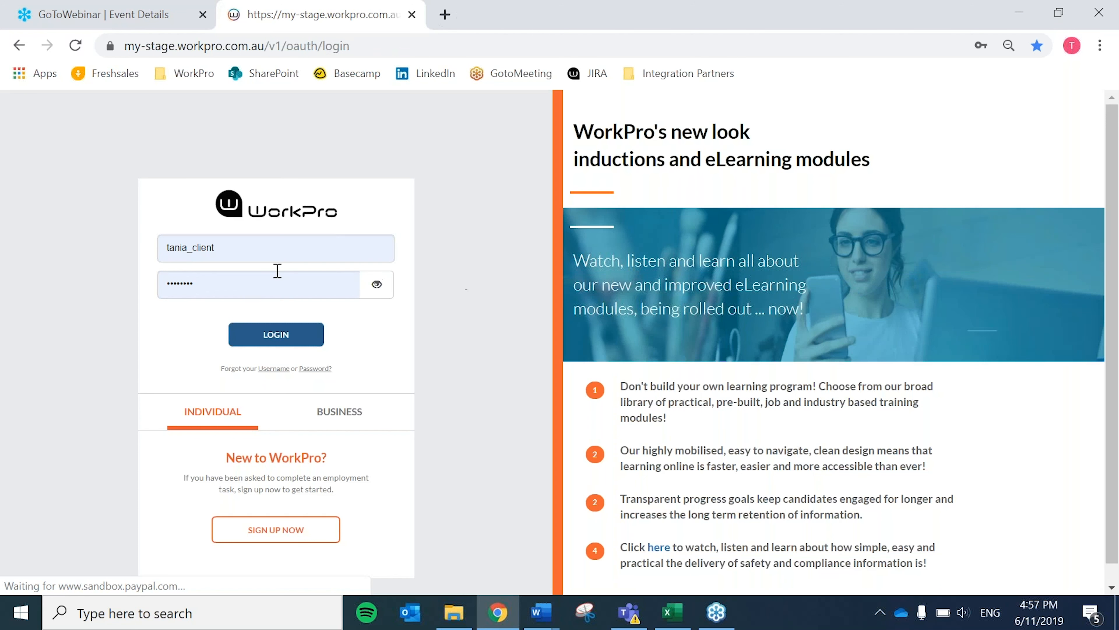
drag(196, 248, 283, 247)
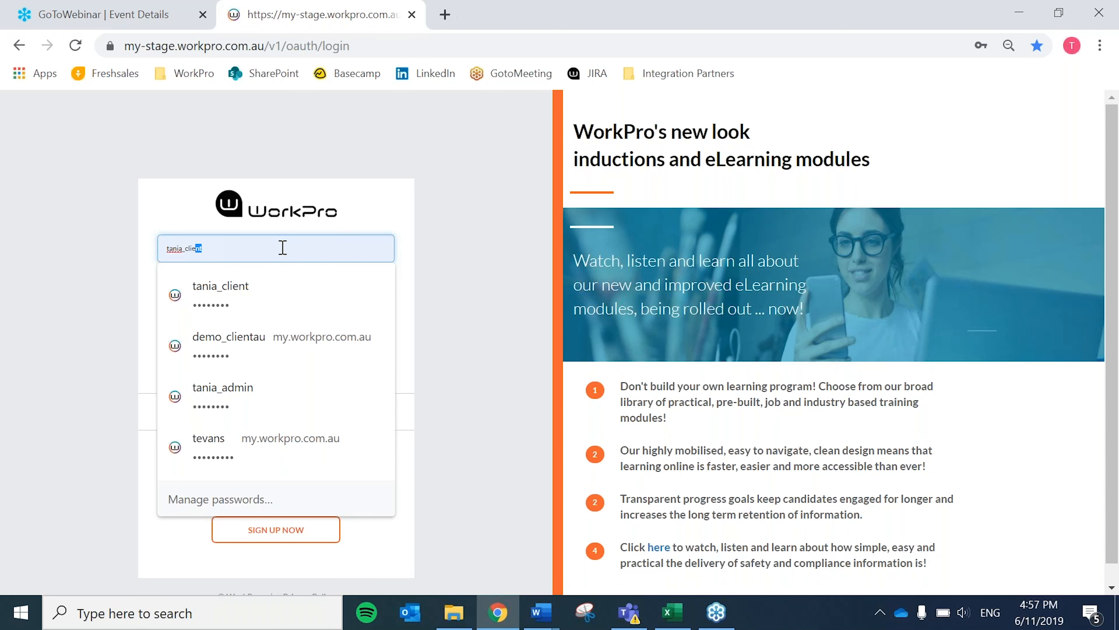
key(BackSpace)
key(BackSpace)
key(BackSpace)
key(BackSpace)
key(BackSpace)
text(andidat)
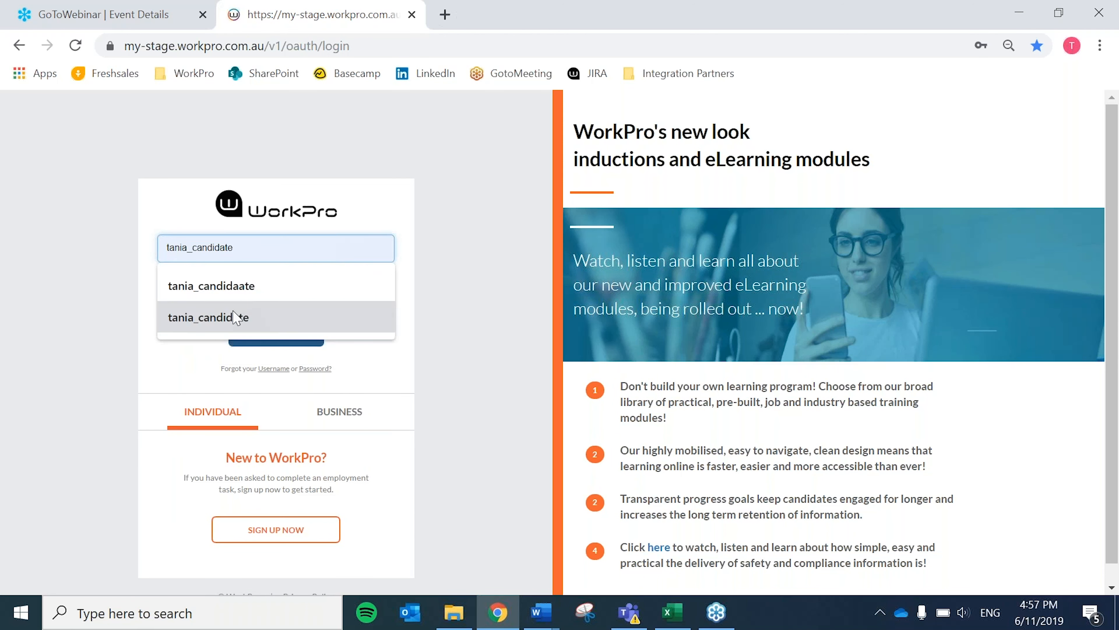
click(236, 318)
click(269, 333)
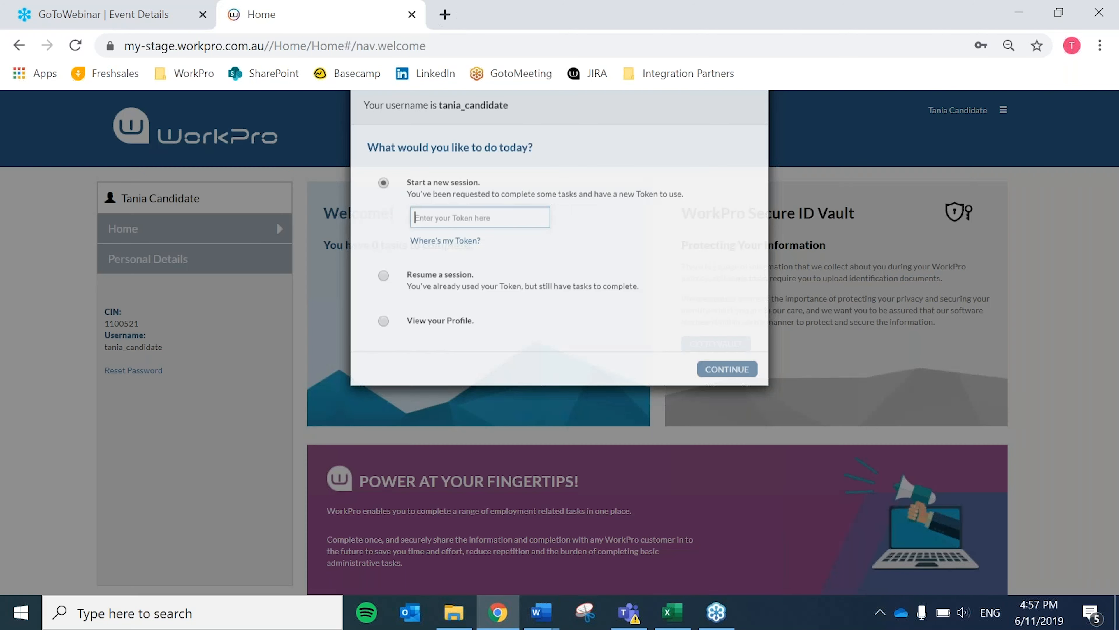
Resume the candidate's session and start the requested Ministry of Justice Check from the background checks.
click(474, 384)
click(438, 337)
click(726, 423)
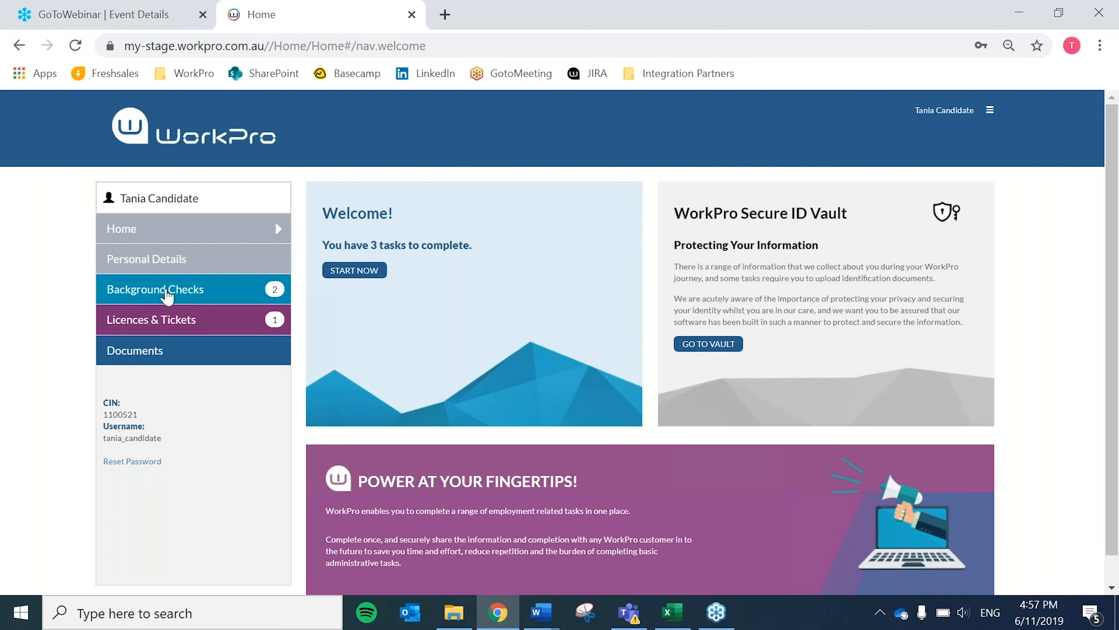
click(165, 295)
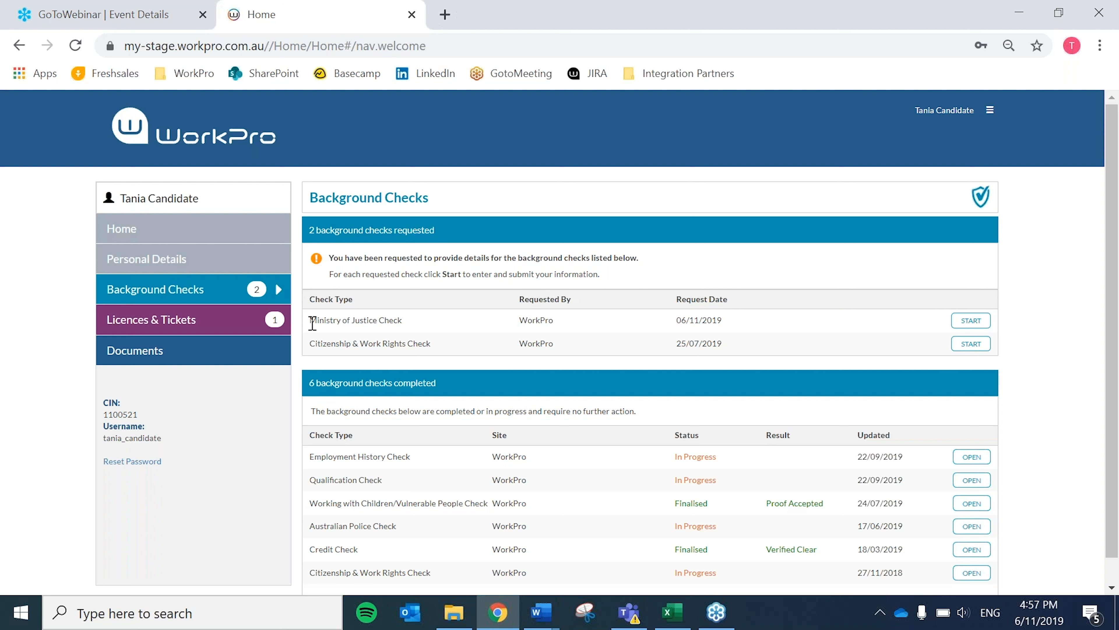
click(971, 321)
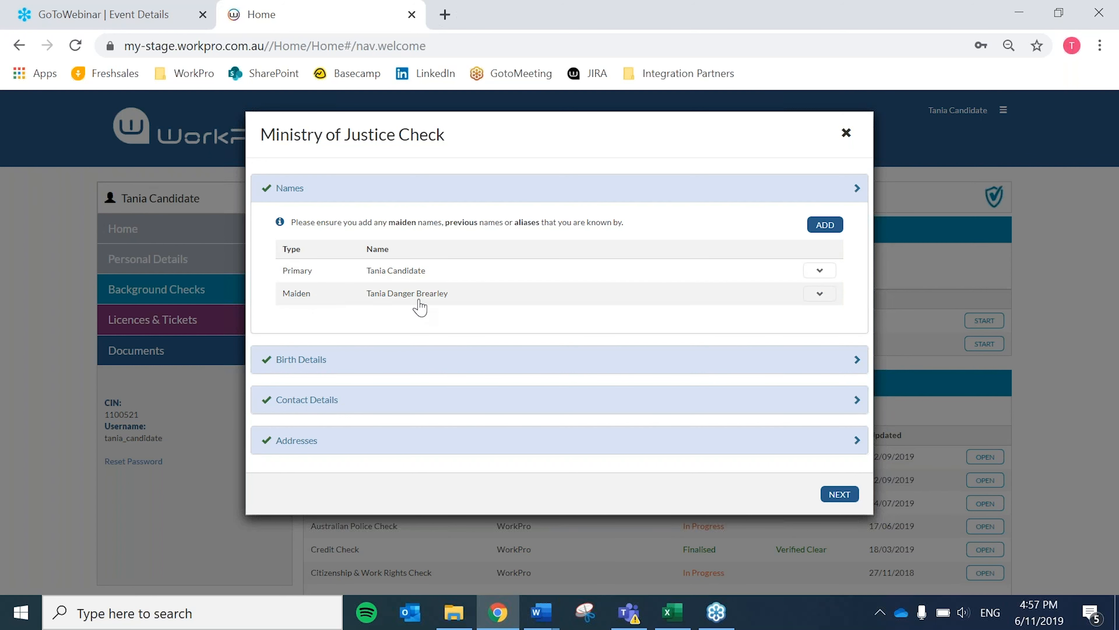
Expand the check's birth and contact details and enter the candidate's mobile number without spaces.
click(314, 365)
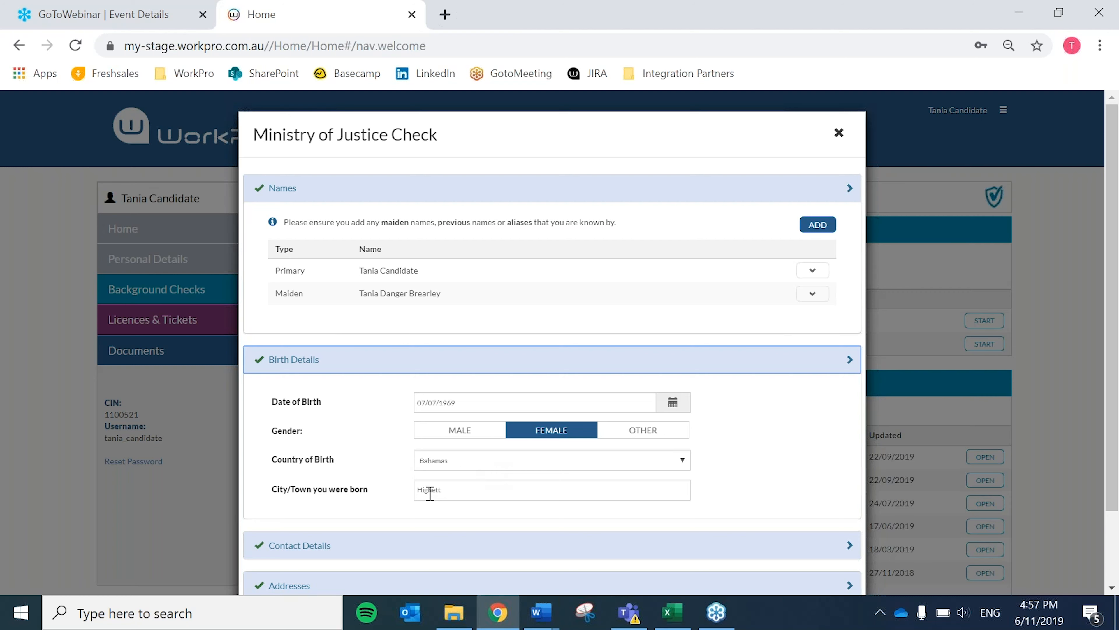
scroll(367, 447, down, 2)
click(317, 462)
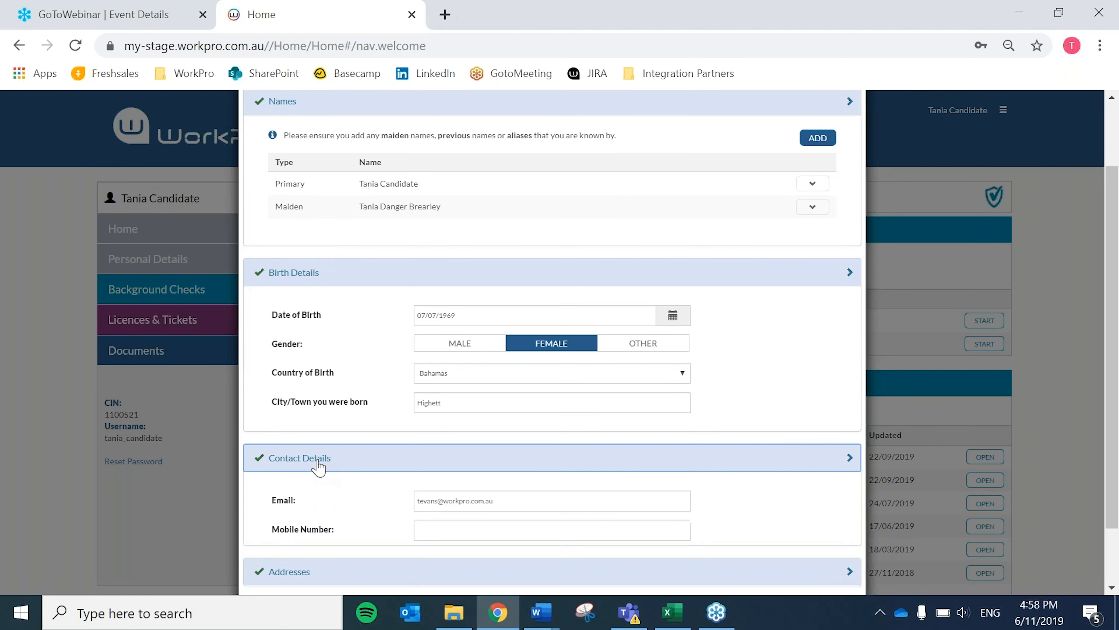
scroll(425, 399, down, 2)
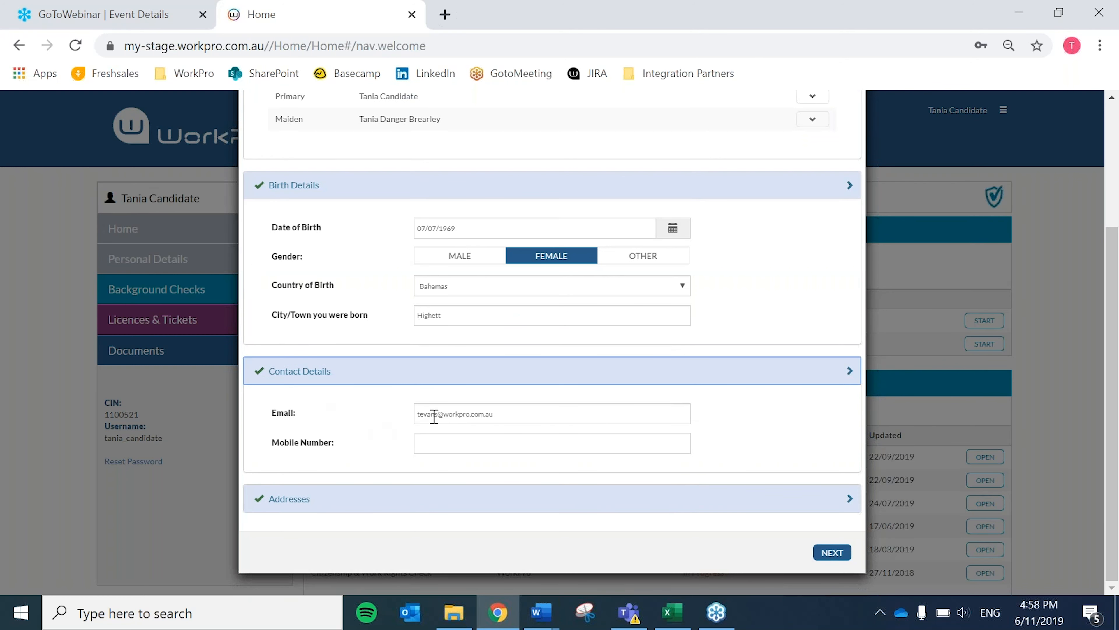
click(473, 445)
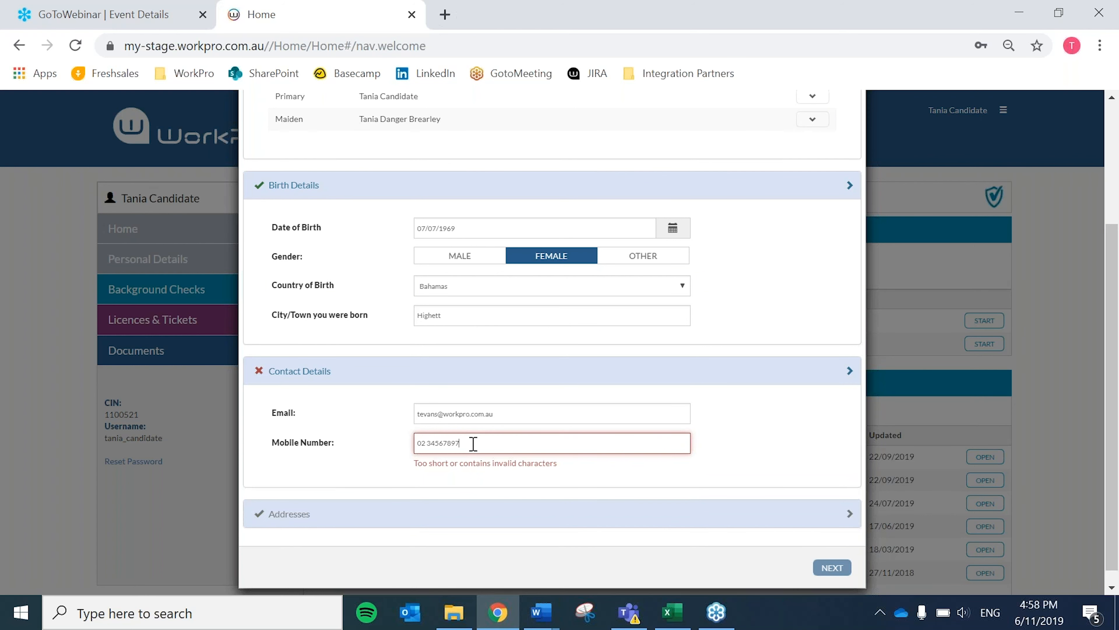
click(424, 442)
key(BackSpace)
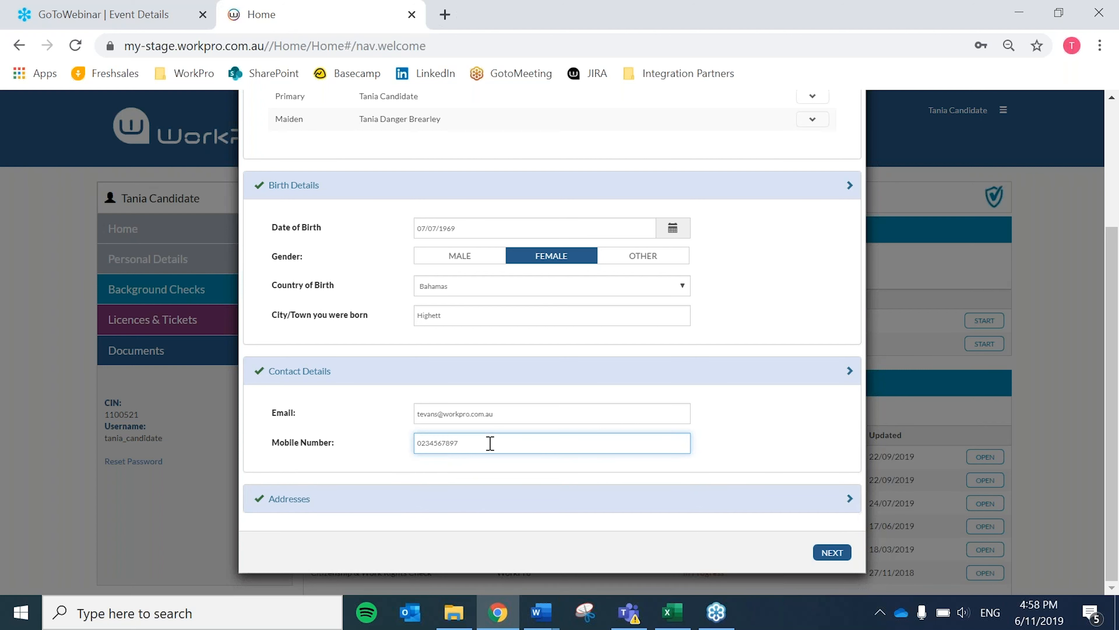
Expand the candidate's addresses and continue to the identity document upload.
click(283, 499)
scroll(386, 473, down, 3)
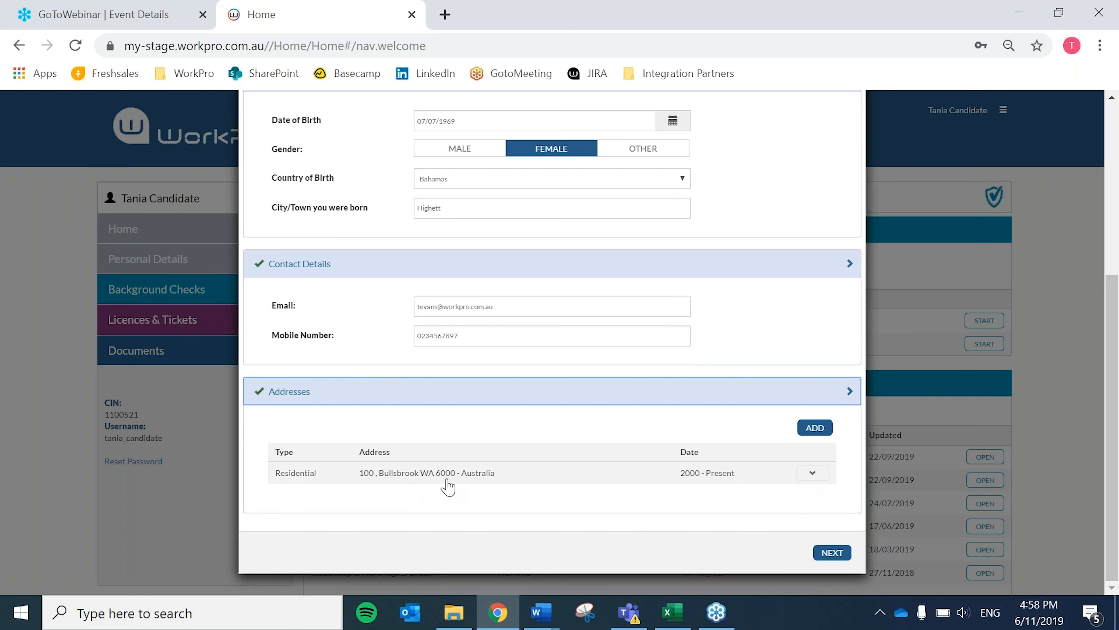
click(848, 558)
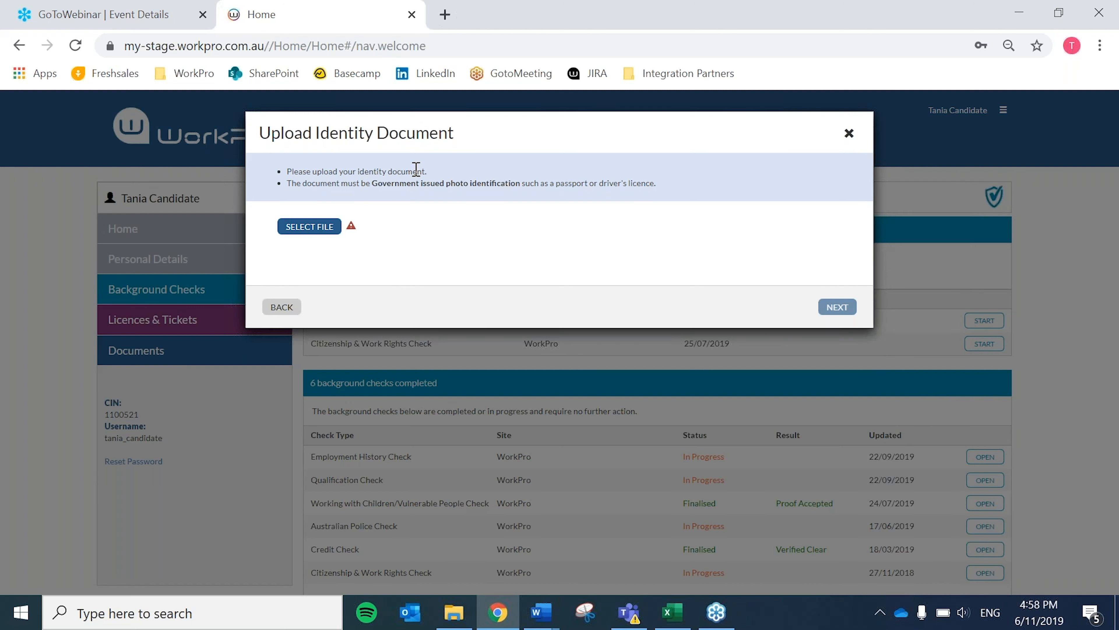
Upload a government-issued photo identity document from the computer and continue to the consent form.
click(323, 230)
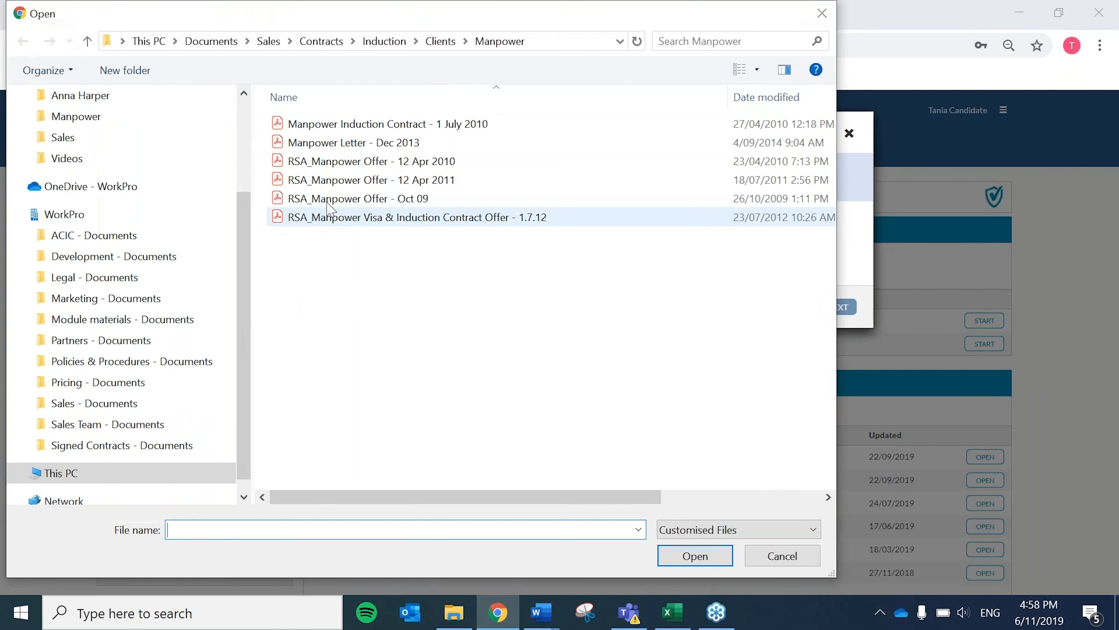
scroll(62, 145, up, 3)
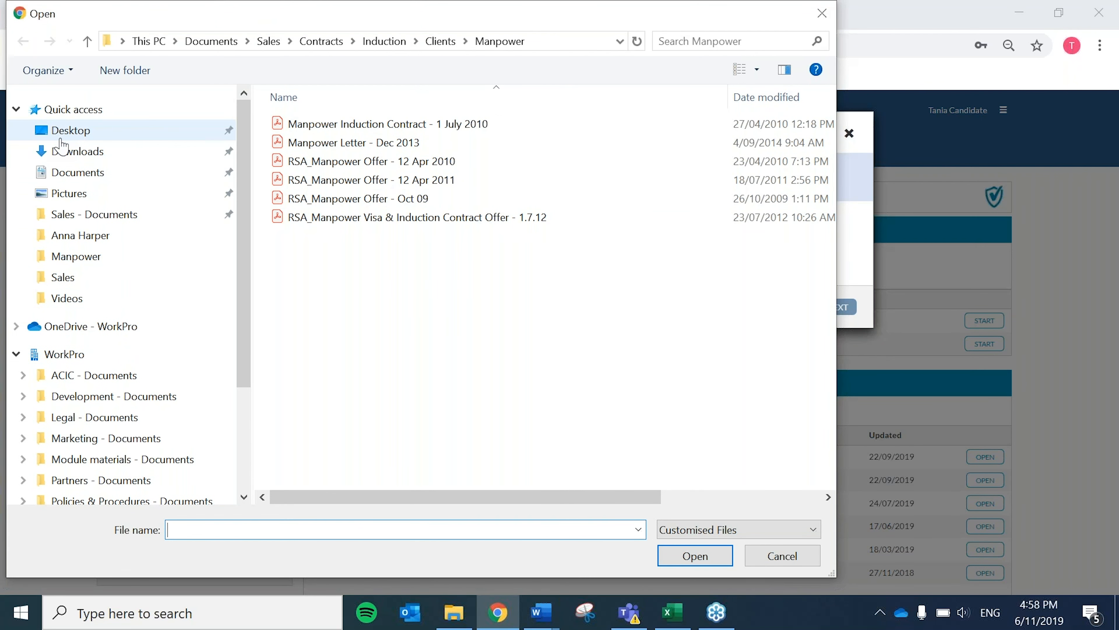
double_click(339, 220)
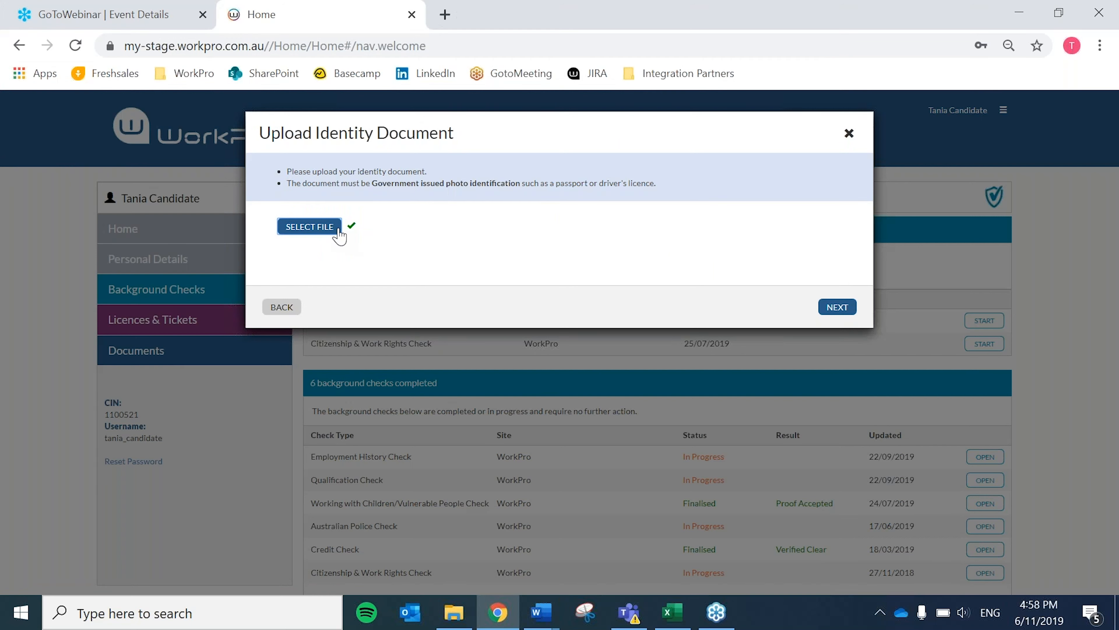
click(837, 307)
Acknowledge the information provided on the consent form and request a copy of the third-party information by Email.
click(277, 240)
click(278, 272)
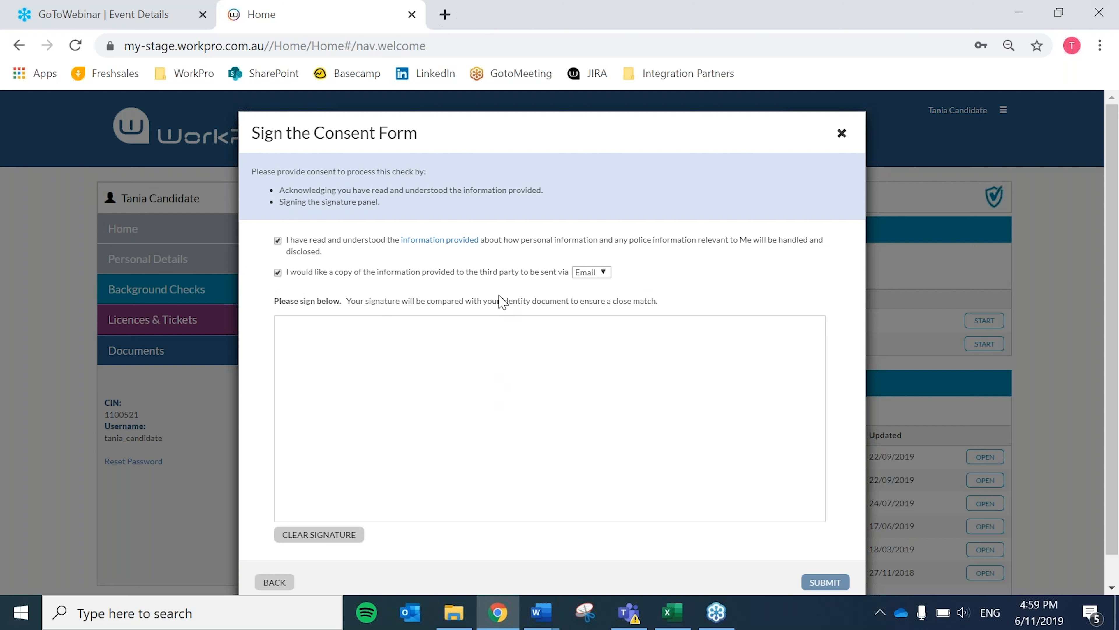
click(603, 275)
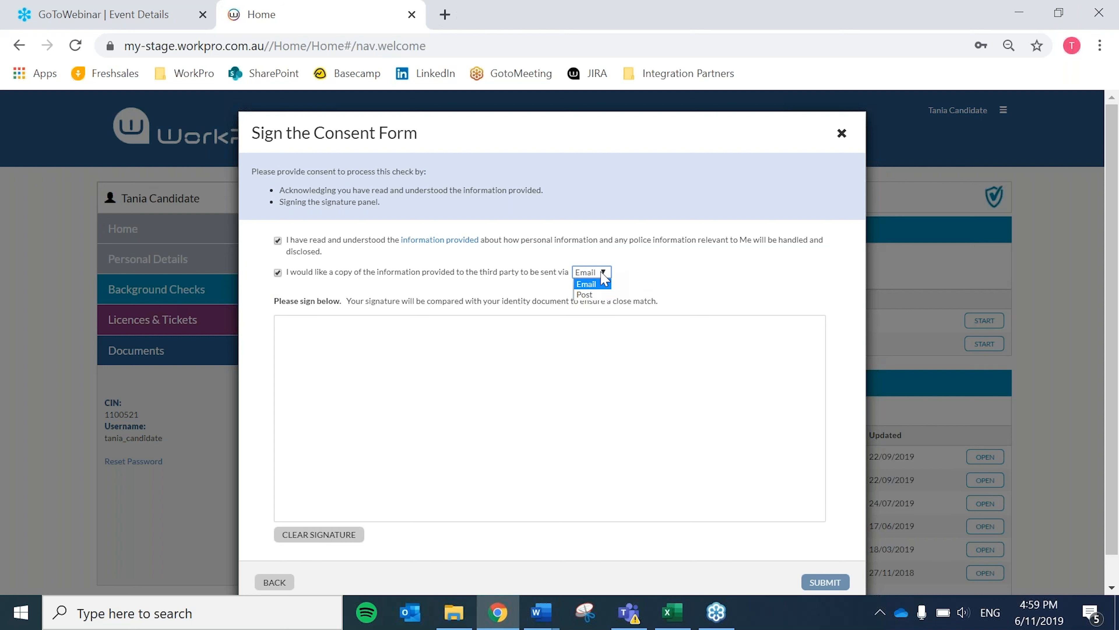
click(603, 283)
Draw the candidate's signature on the consent form, submit the Ministry of Justice Check and close the completion message.
drag(392, 365, 368, 467)
drag(307, 356, 547, 344)
drag(519, 394, 525, 397)
mouse_move(461, 378)
mouse_down()
mouse_move(425, 425)
mouse_move(542, 402)
mouse_move(703, 426)
mouse_up()
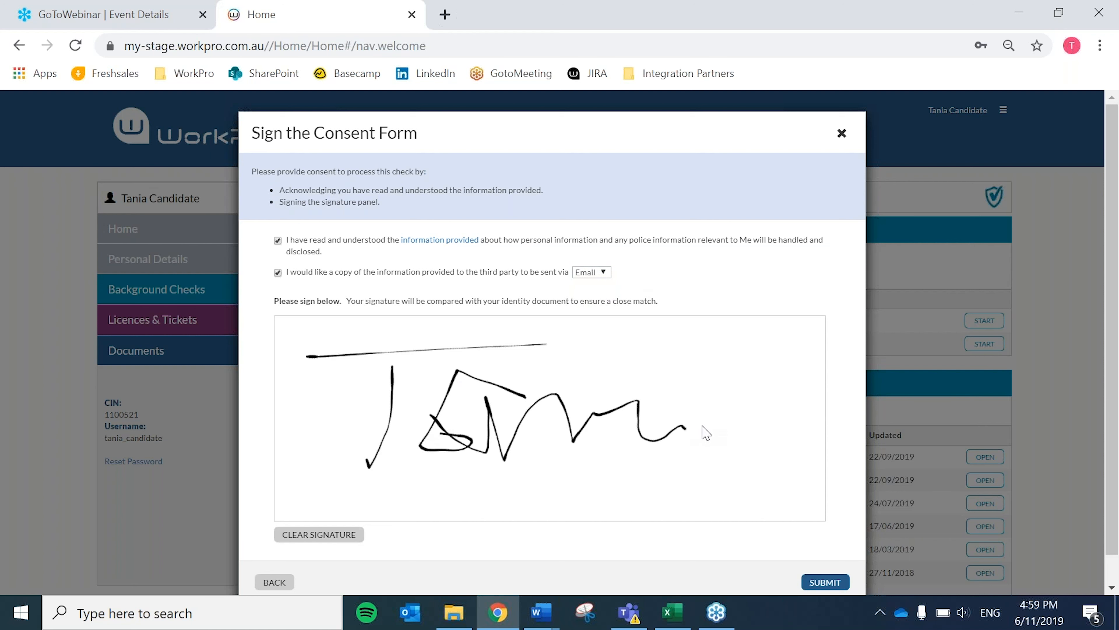
click(825, 582)
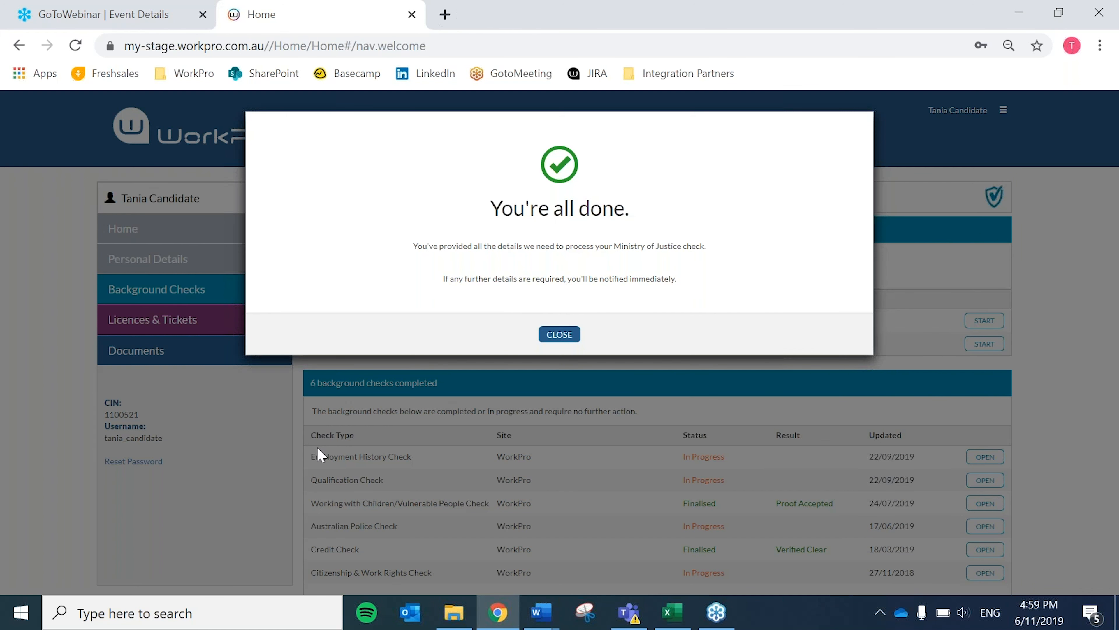
click(558, 336)
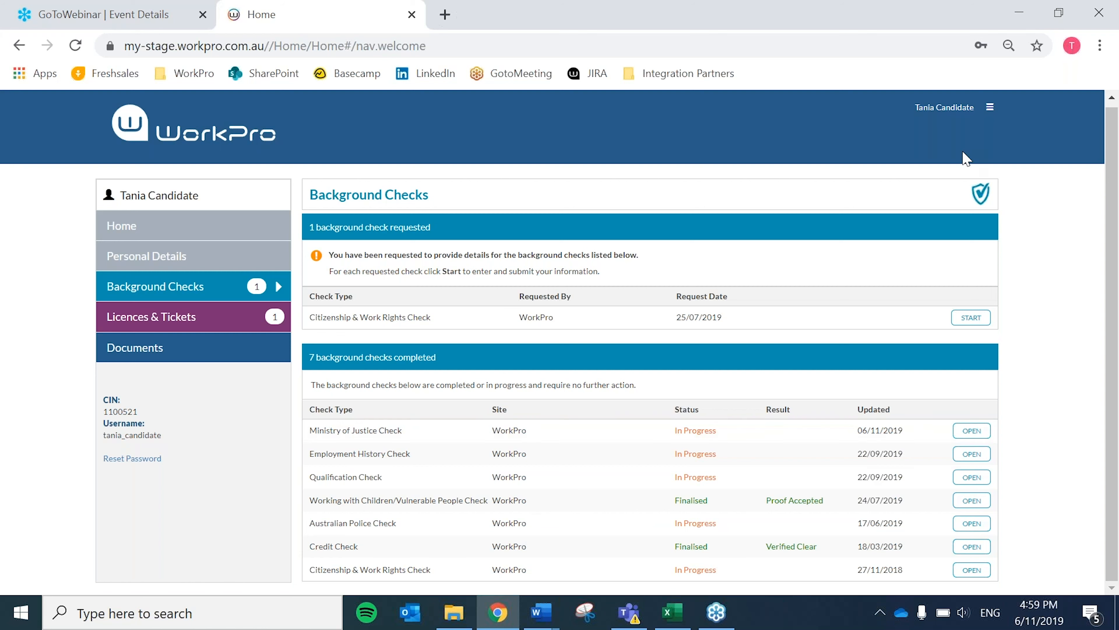
Log out of the candidate account and log in with the client account.
click(990, 107)
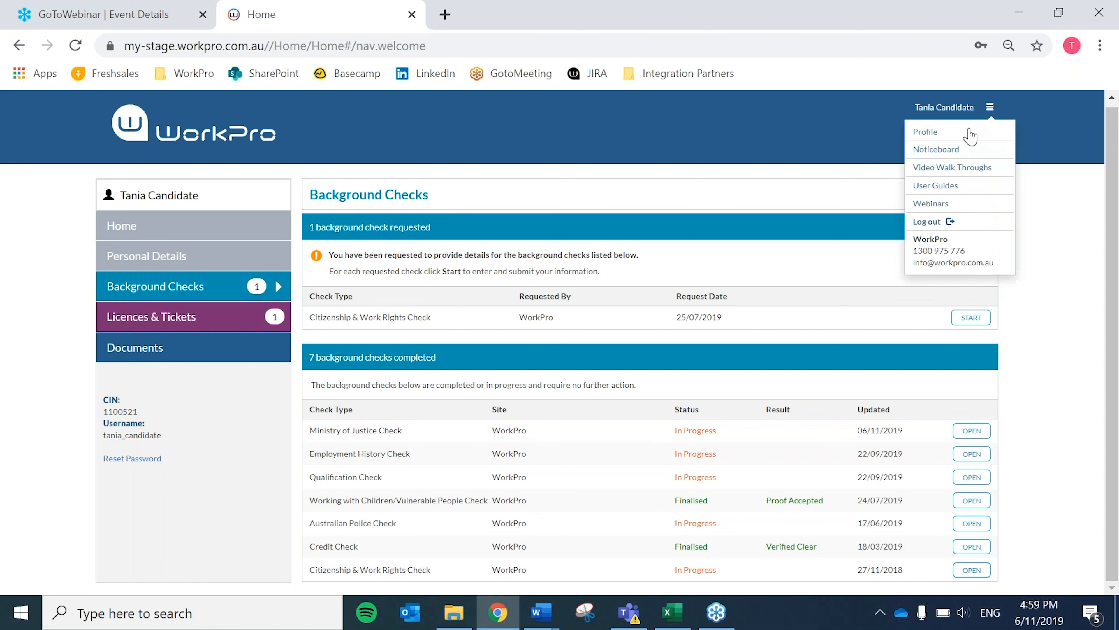
click(927, 221)
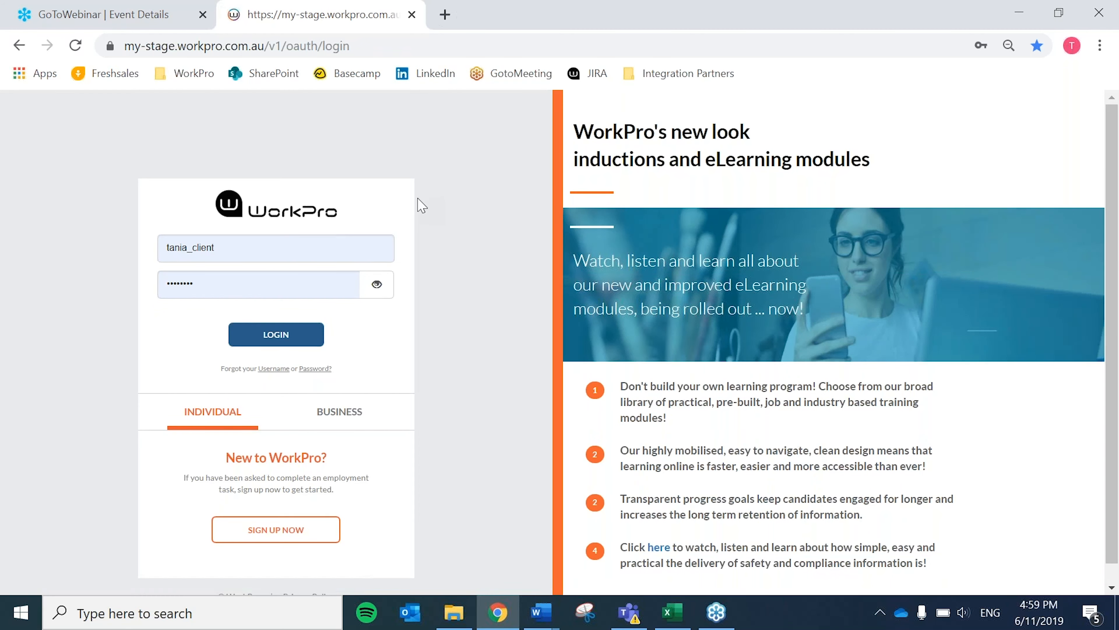
click(281, 339)
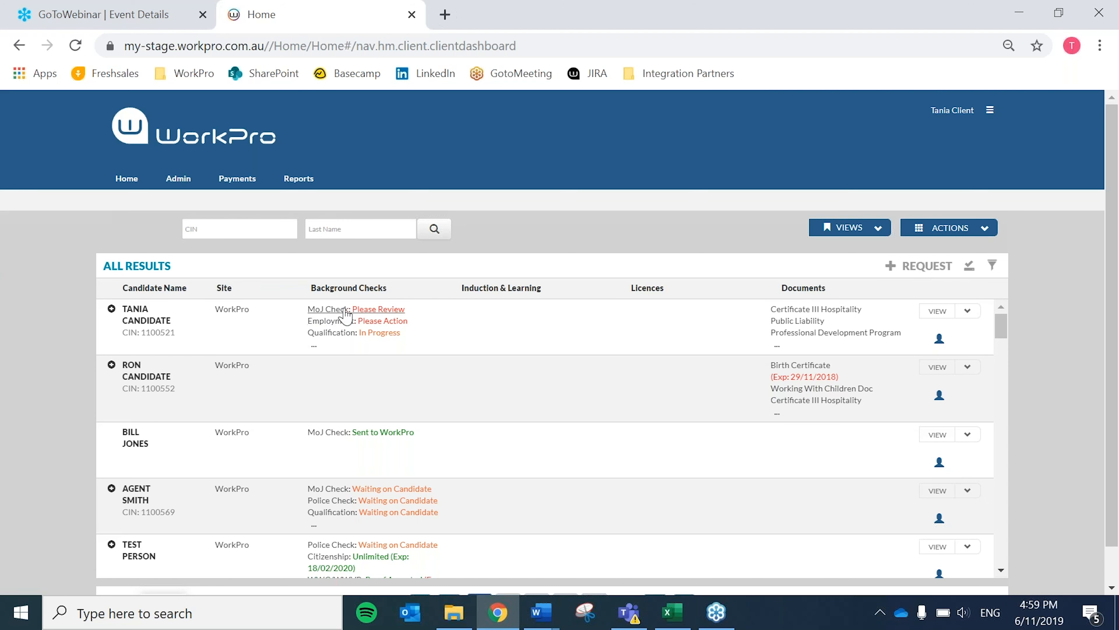
Open the candidate's MoJ Check for review, set the check type to Gold (4-Day) and continue to the documents.
click(371, 310)
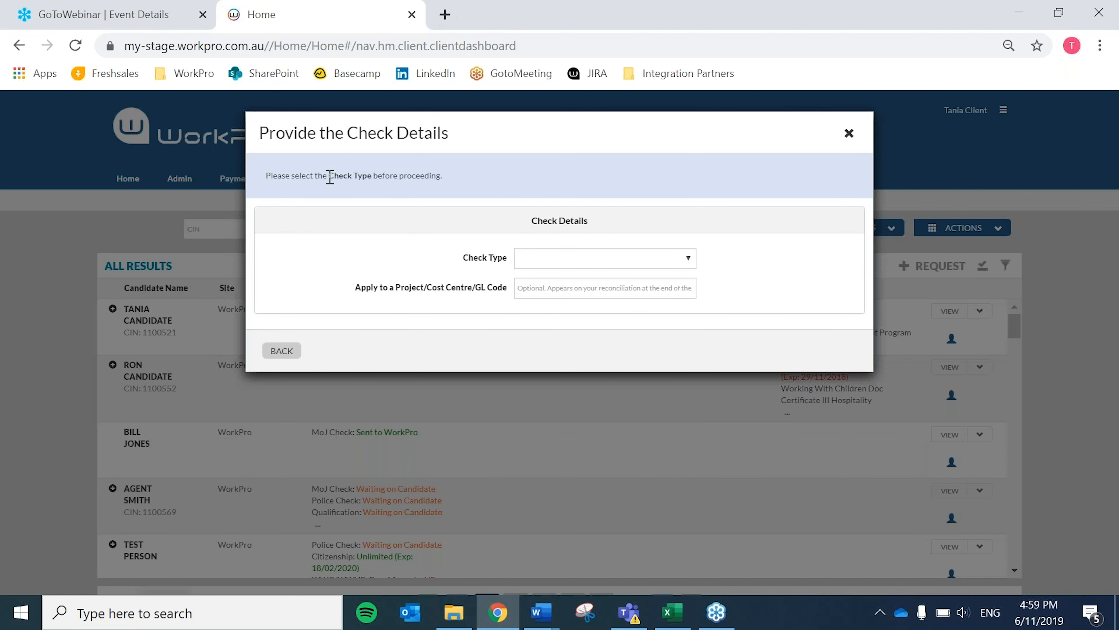
click(551, 260)
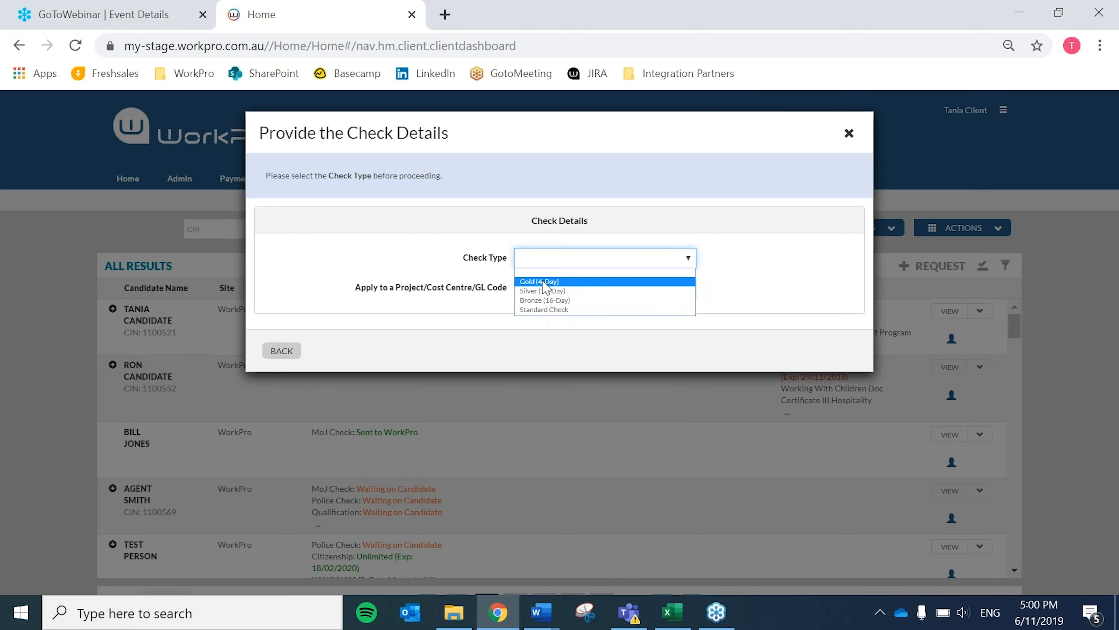
click(588, 282)
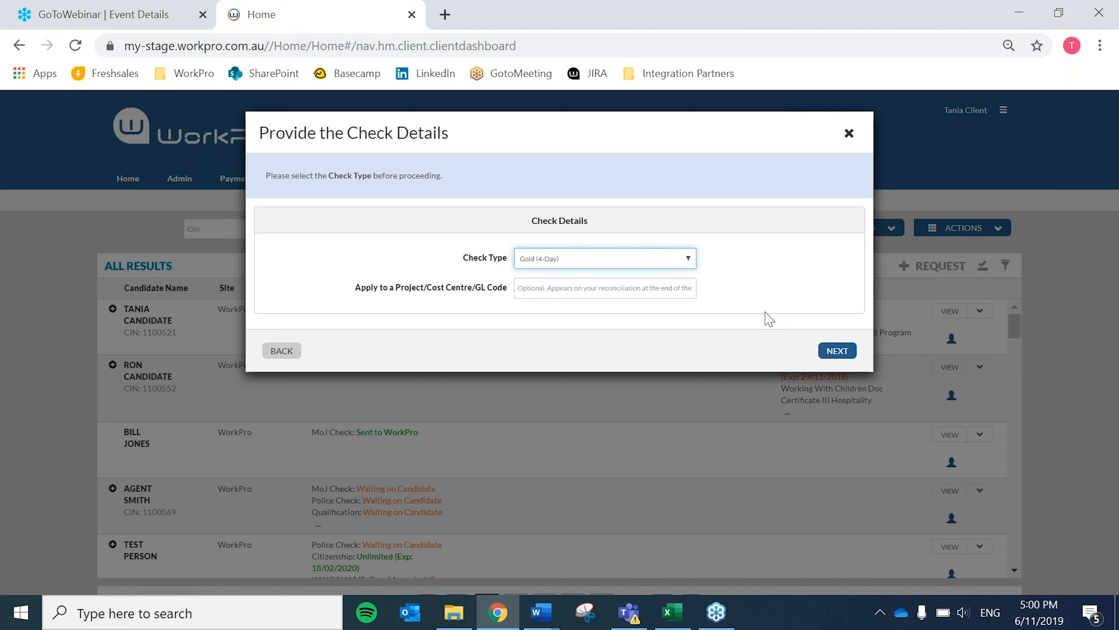
click(837, 351)
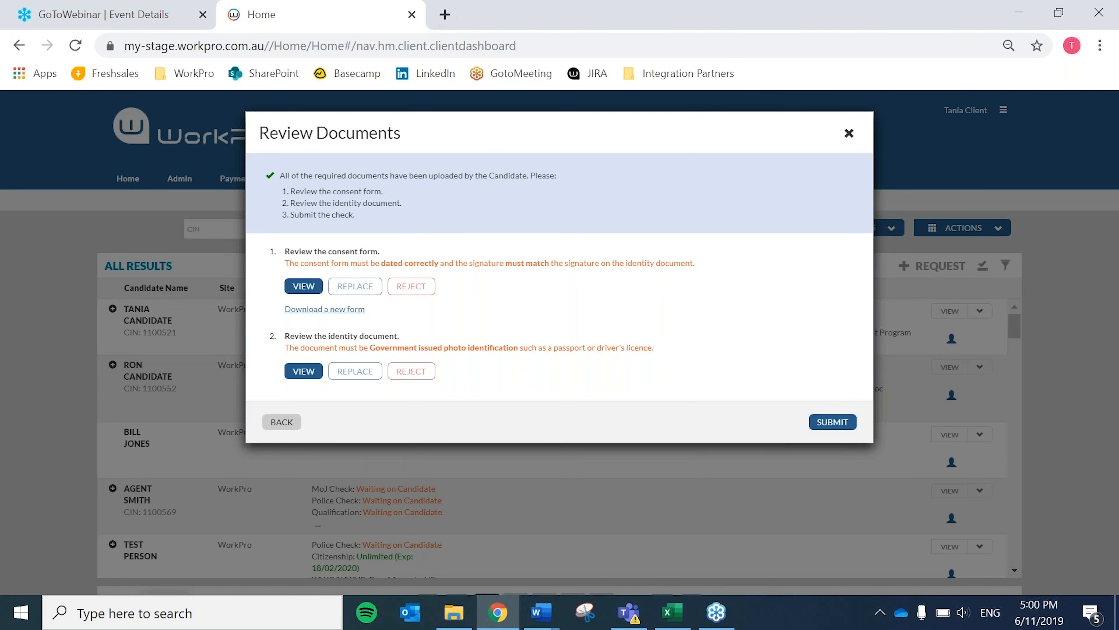
View the candidate's consent form and identity document, submit the Ministry of Justice check and close the completion message.
click(301, 293)
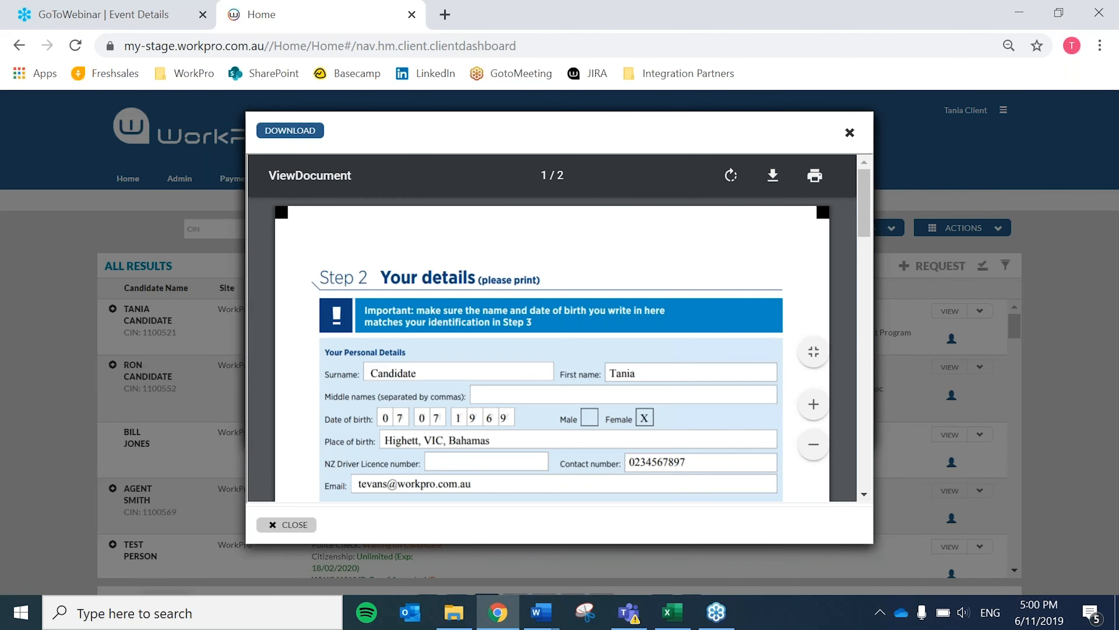
scroll(551, 348, down, 1)
click(286, 525)
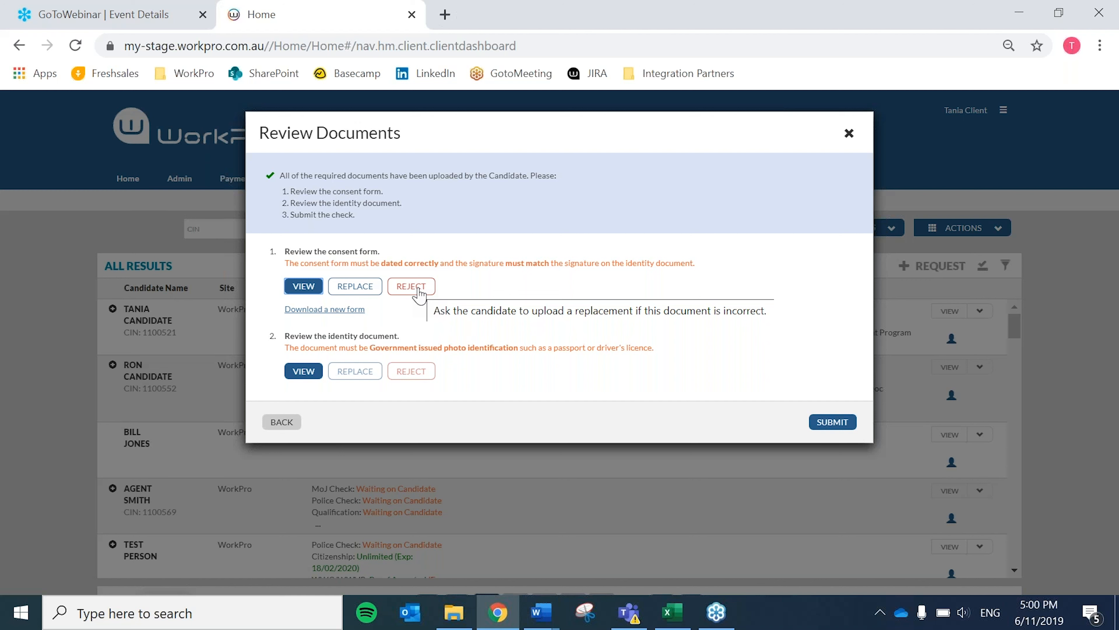
click(304, 375)
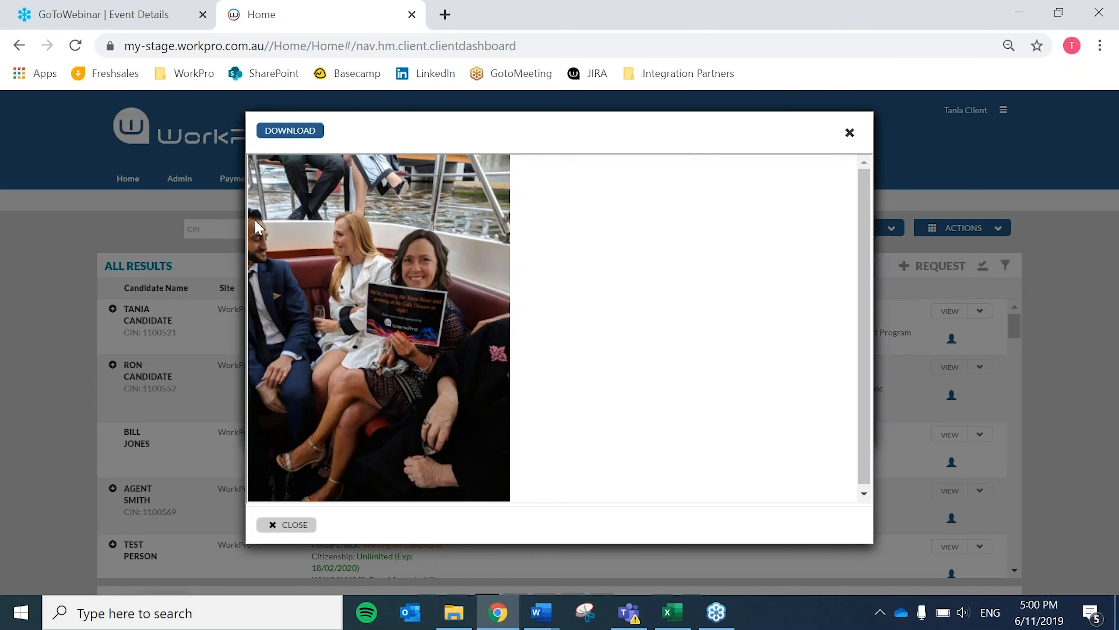
click(850, 133)
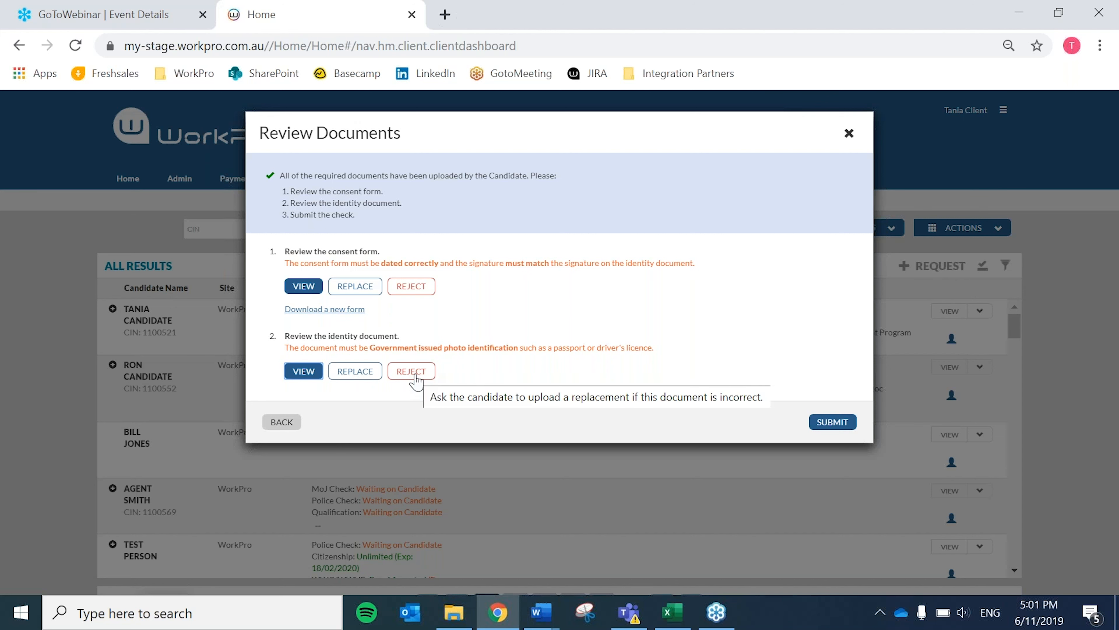
click(832, 423)
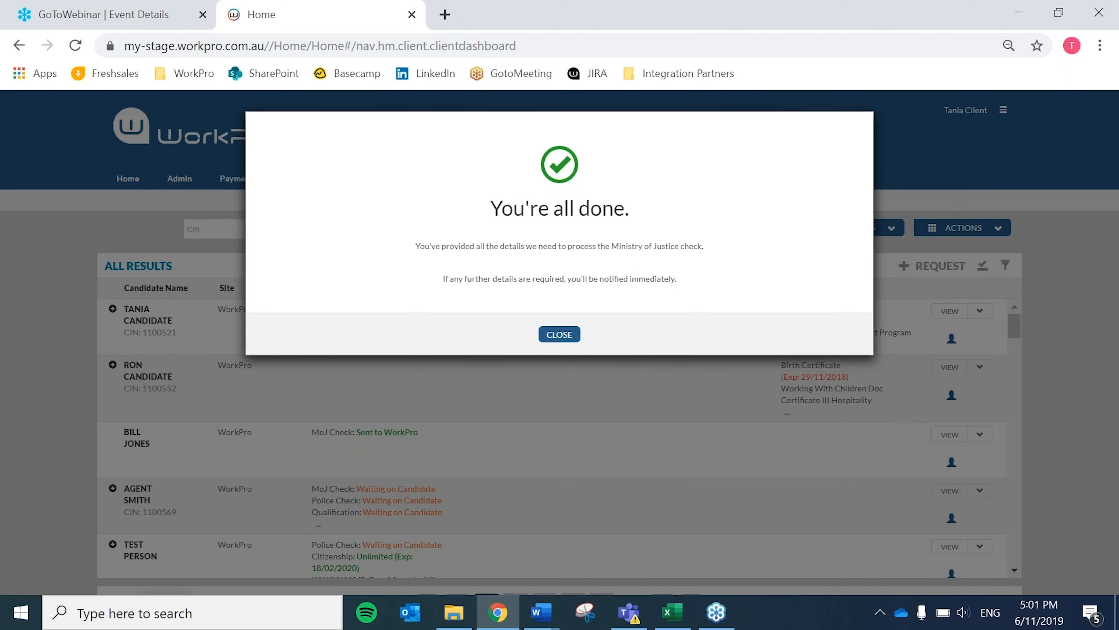
click(562, 340)
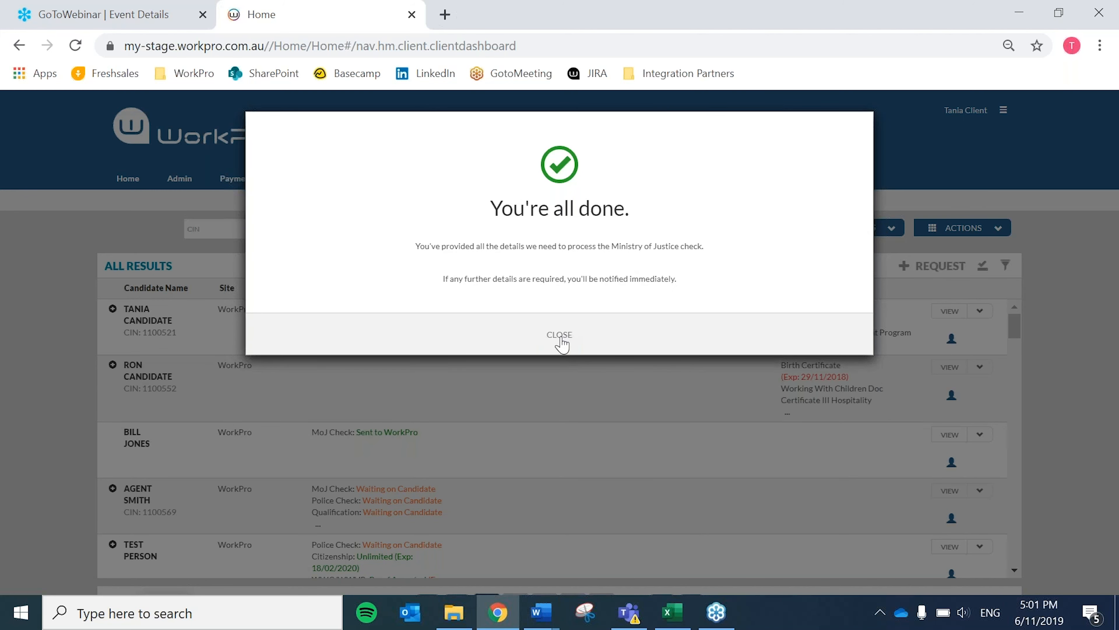